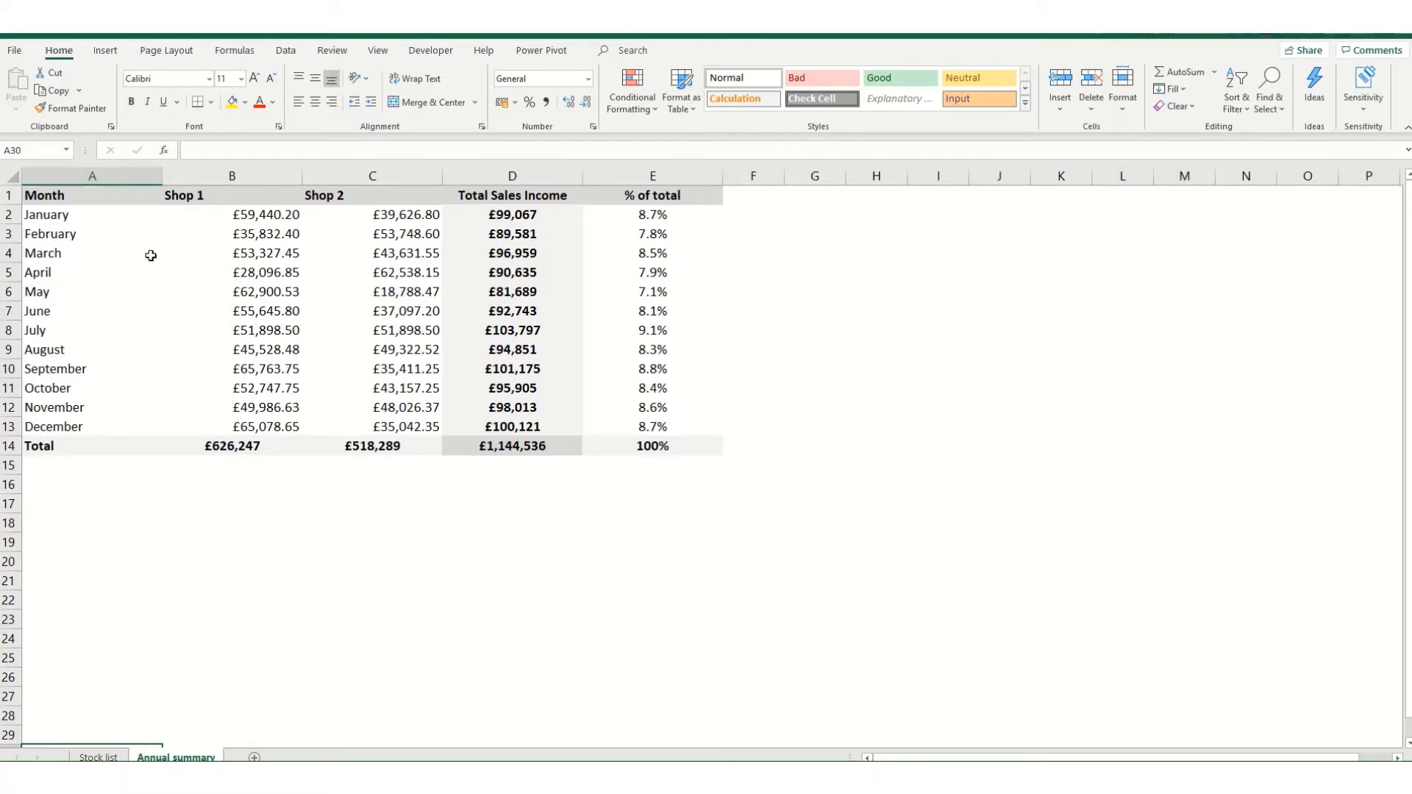
Insert a 2-D clustered column chart from the Month and Shop 1 data in A1:B13.
left_click_drag(44, 194, 261, 426)
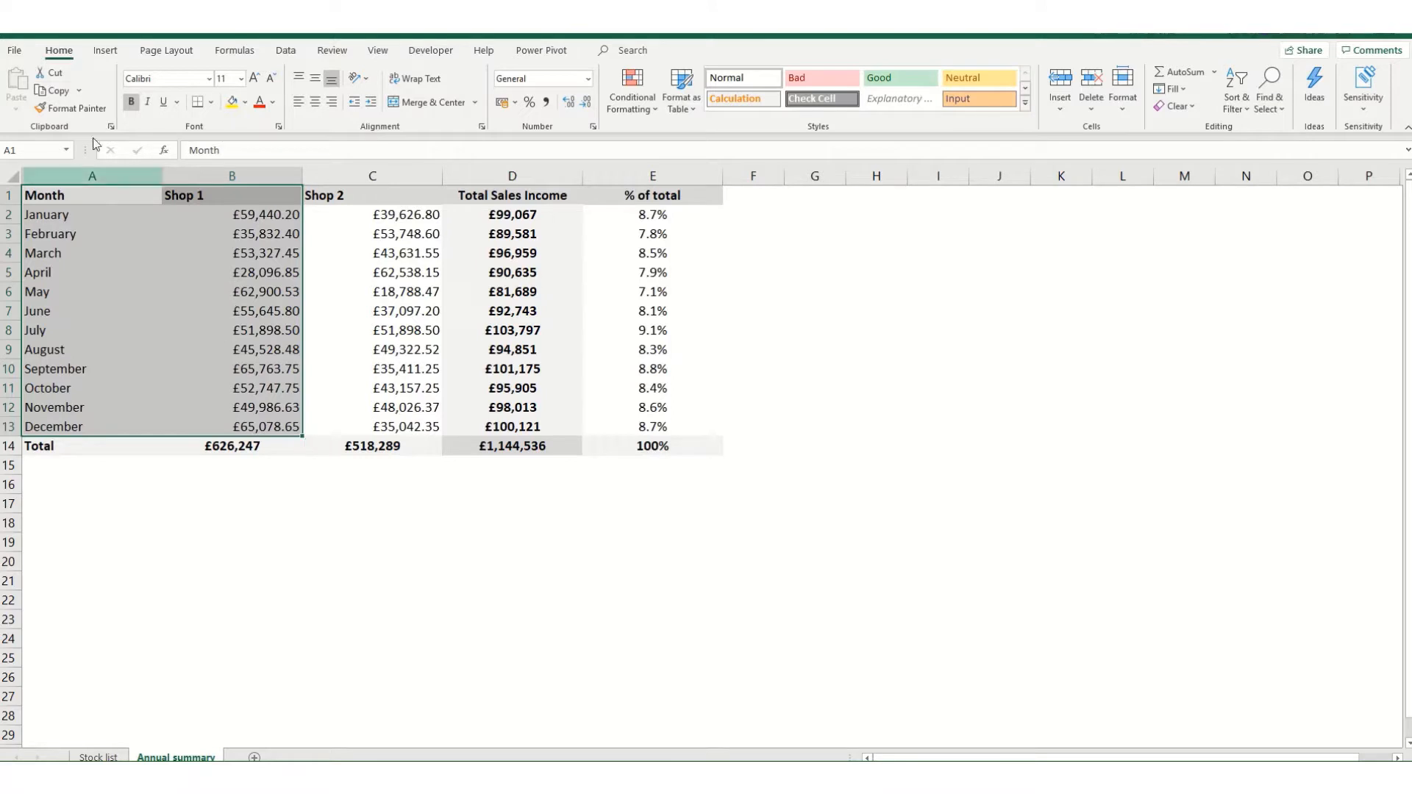
left_click(103, 52)
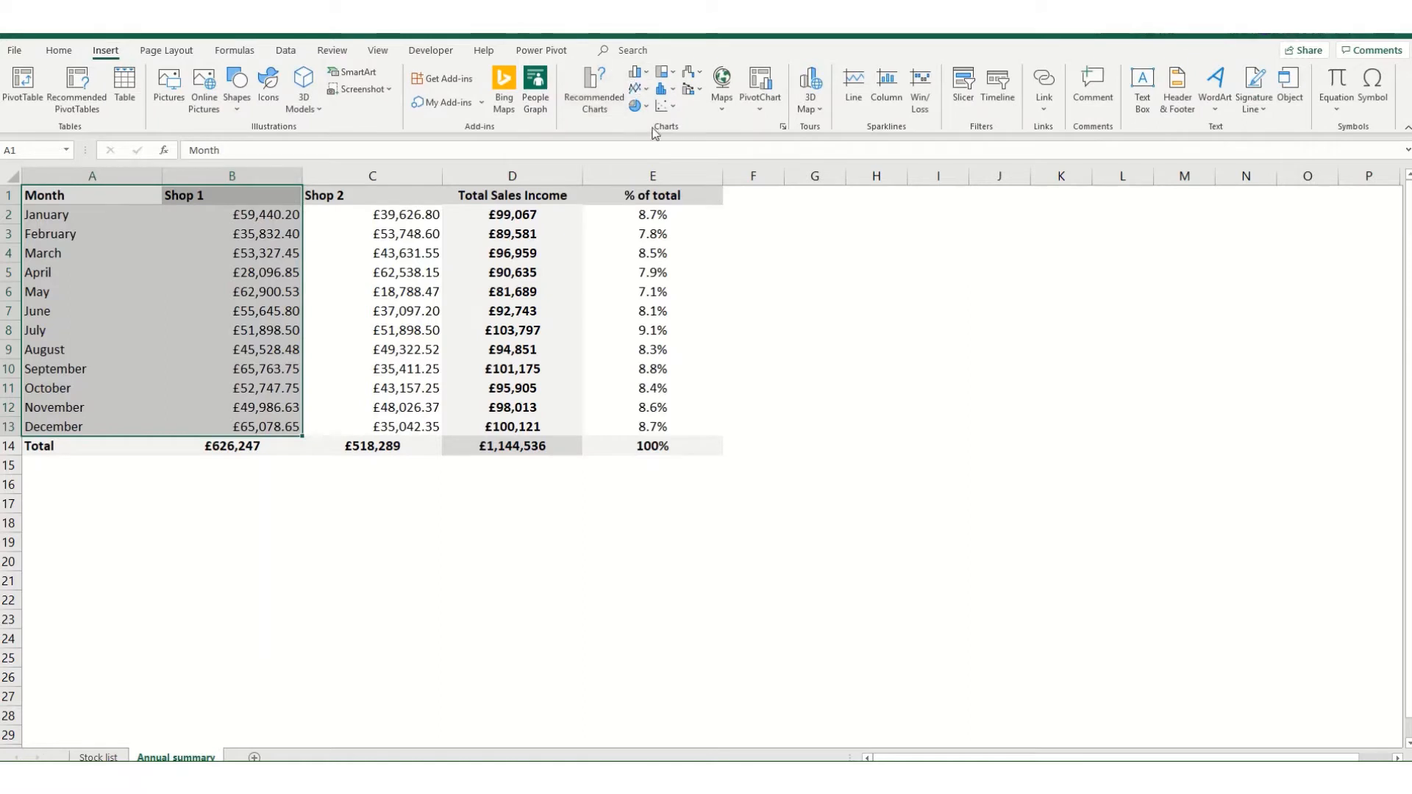
left_click(648, 76)
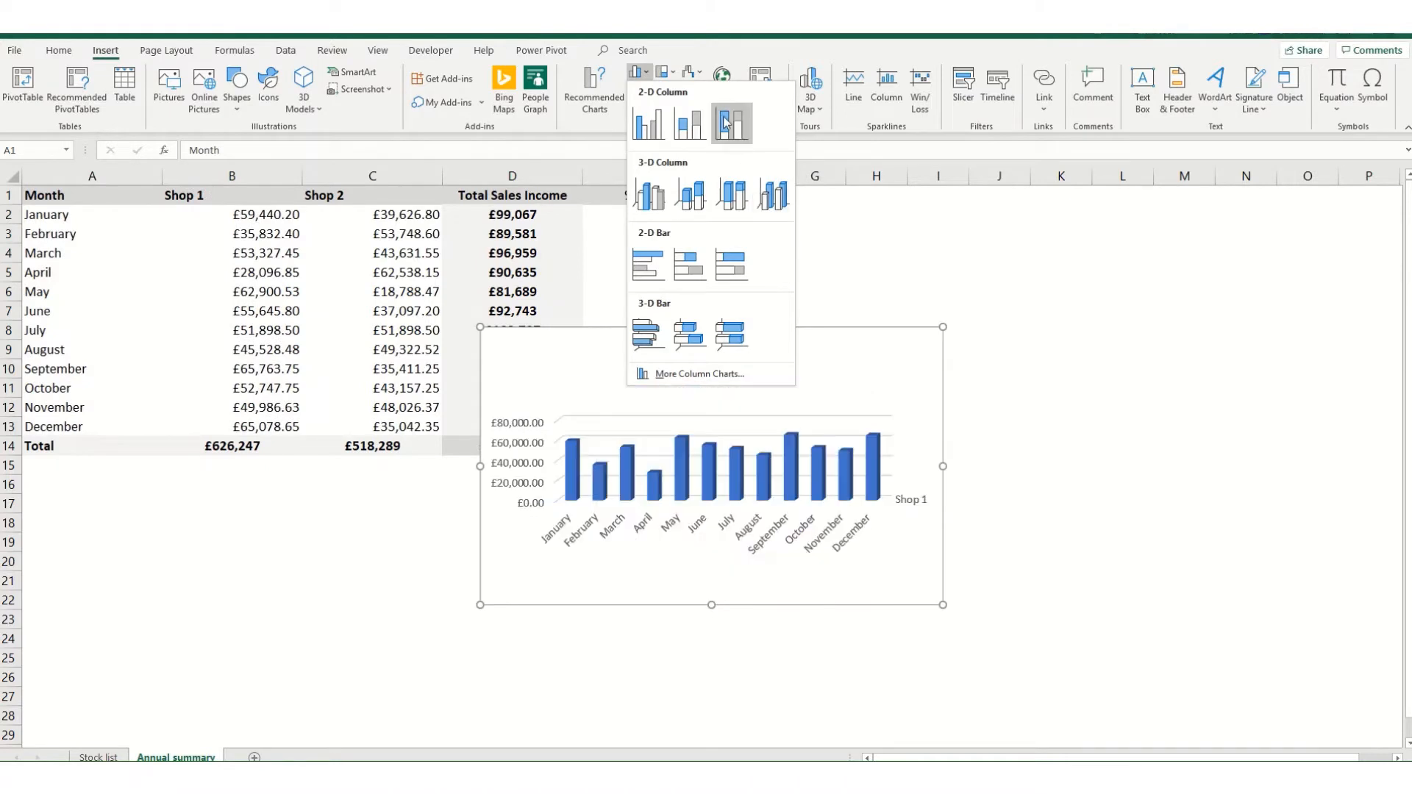
left_click(647, 125)
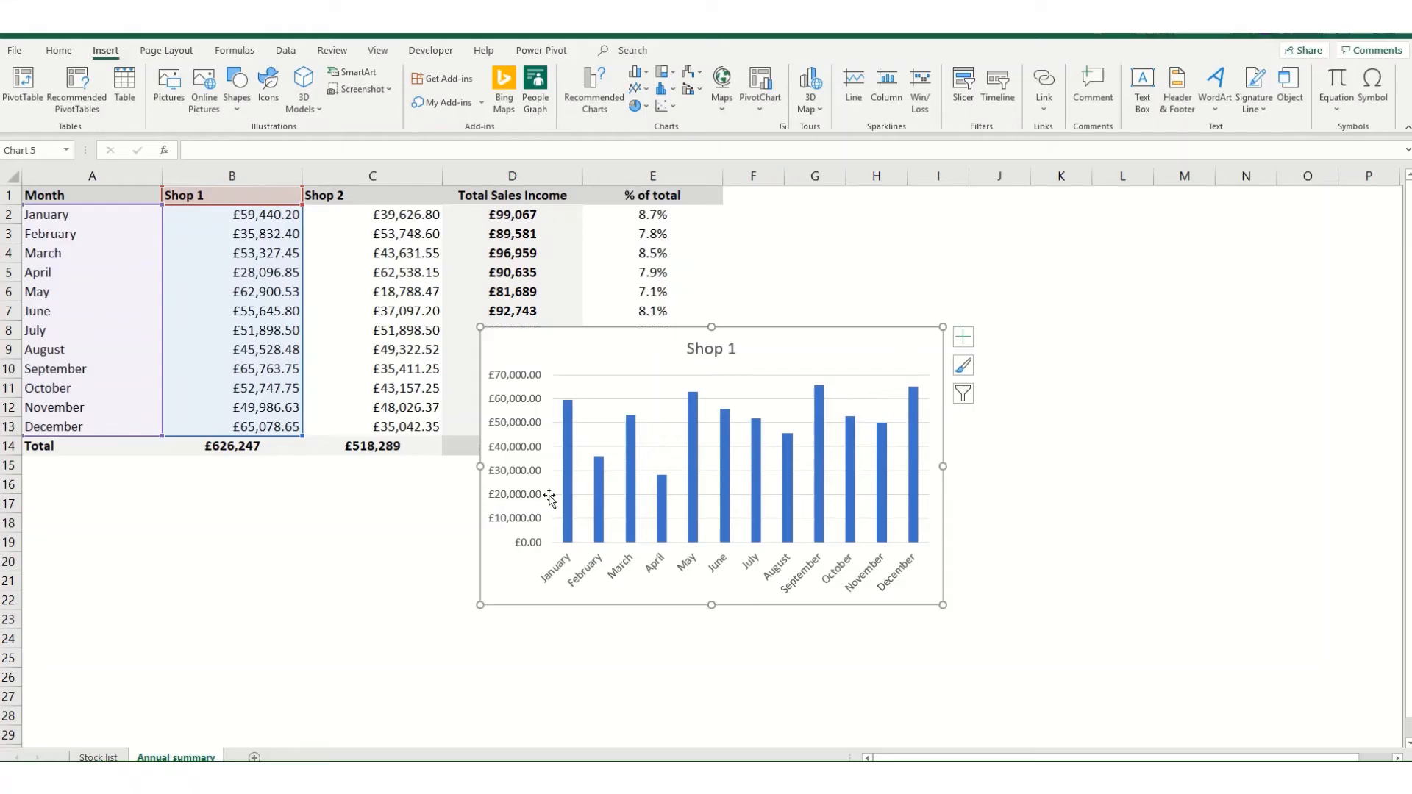
Examine the layout, colour and style options available for the Shop 1 chart without applying any.
left_click(639, 355)
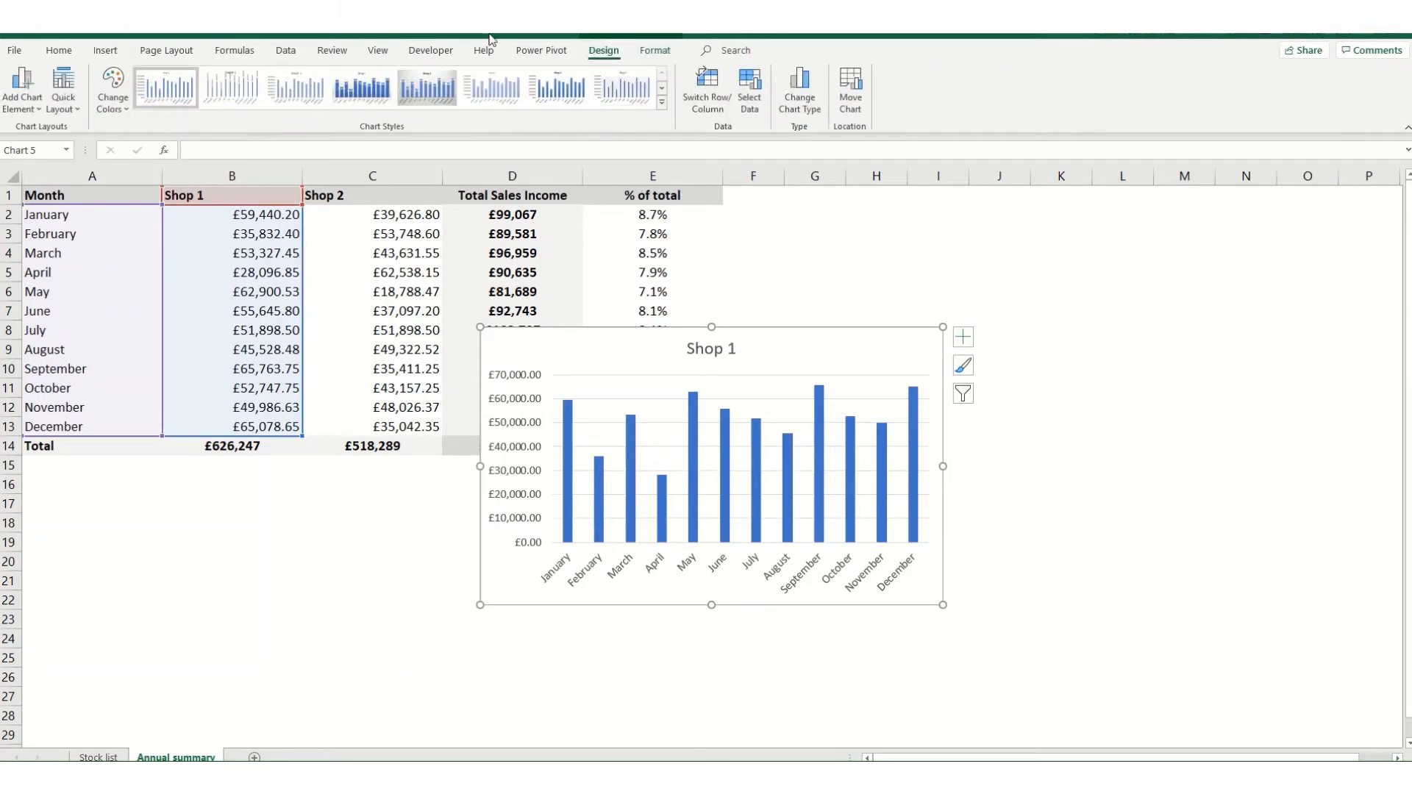
left_click(654, 50)
left_click(604, 52)
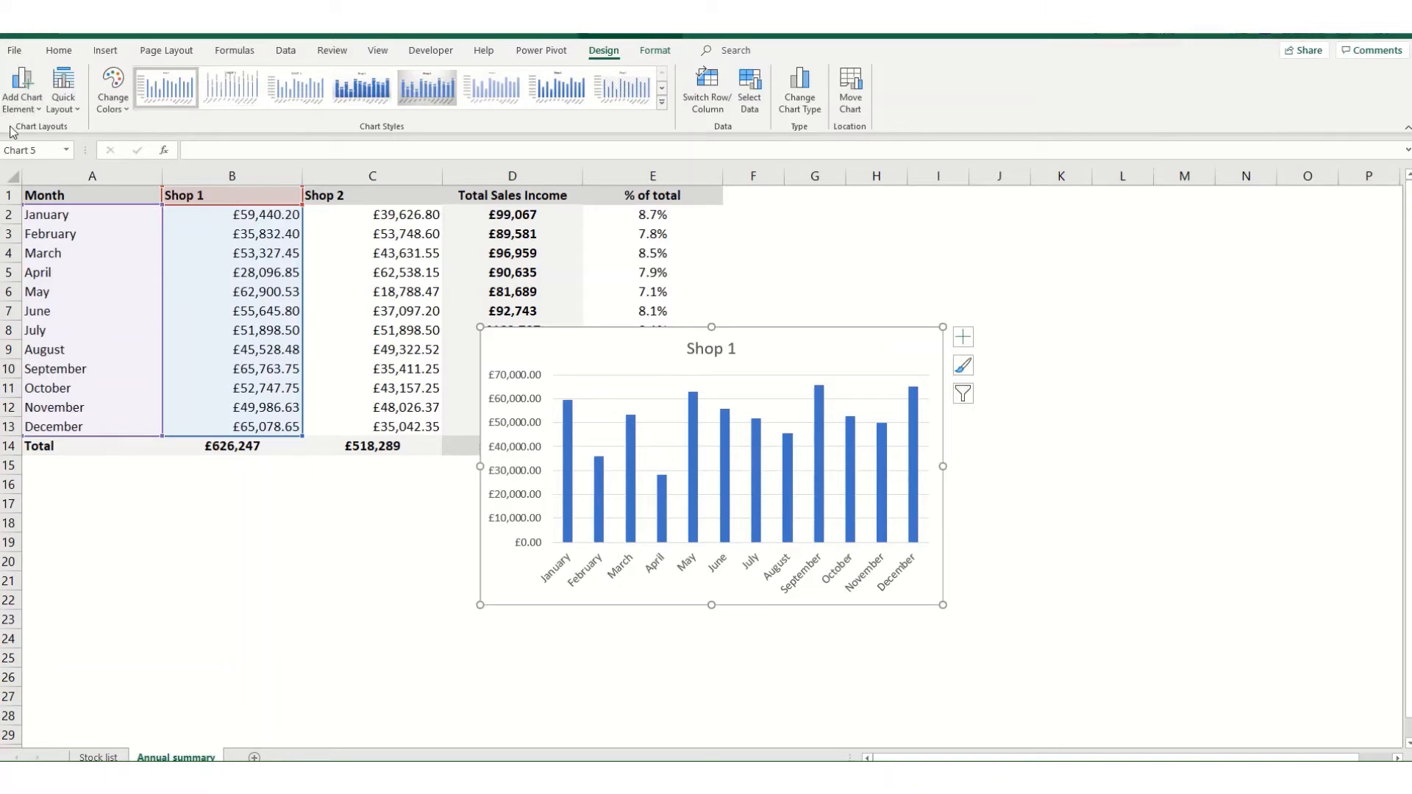
left_click(66, 109)
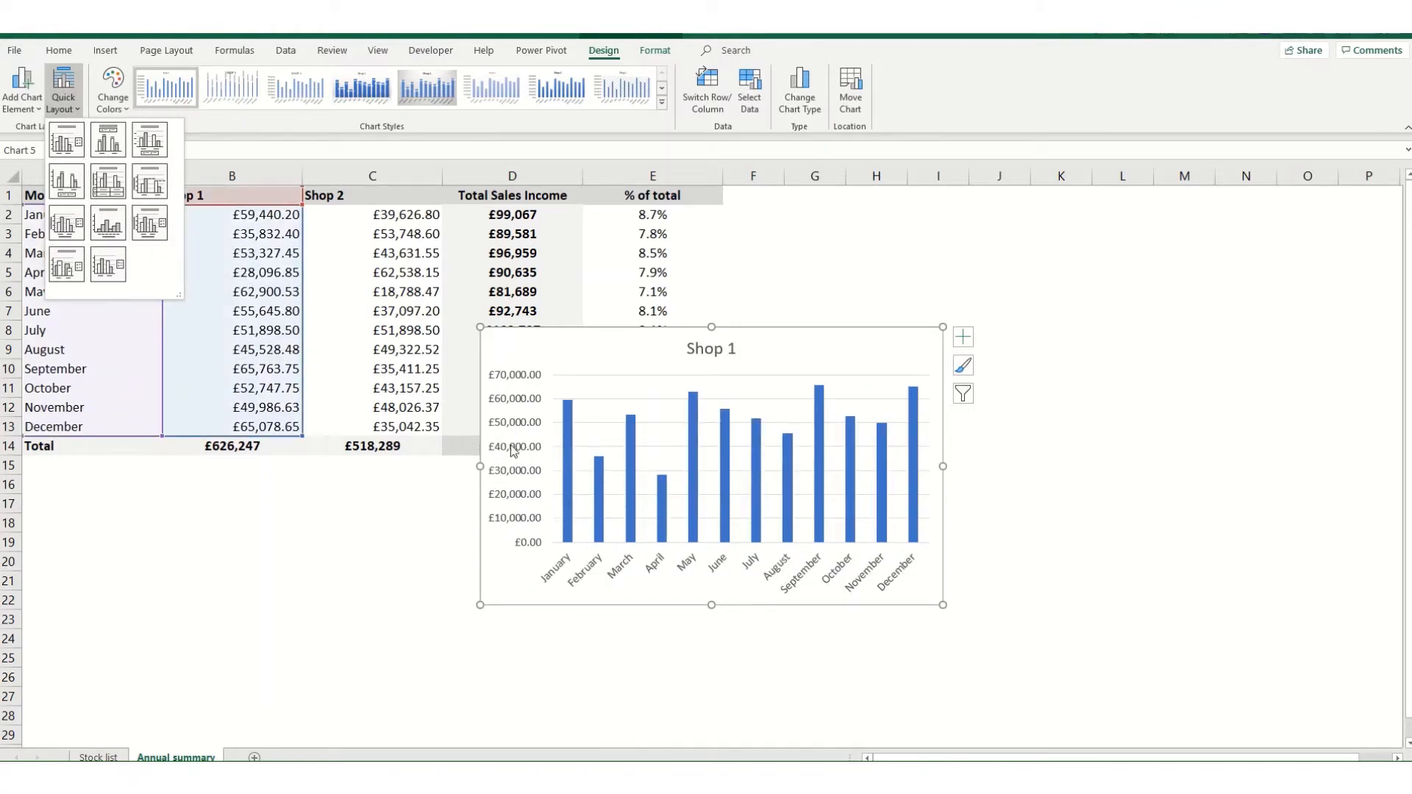
left_click(322, 486)
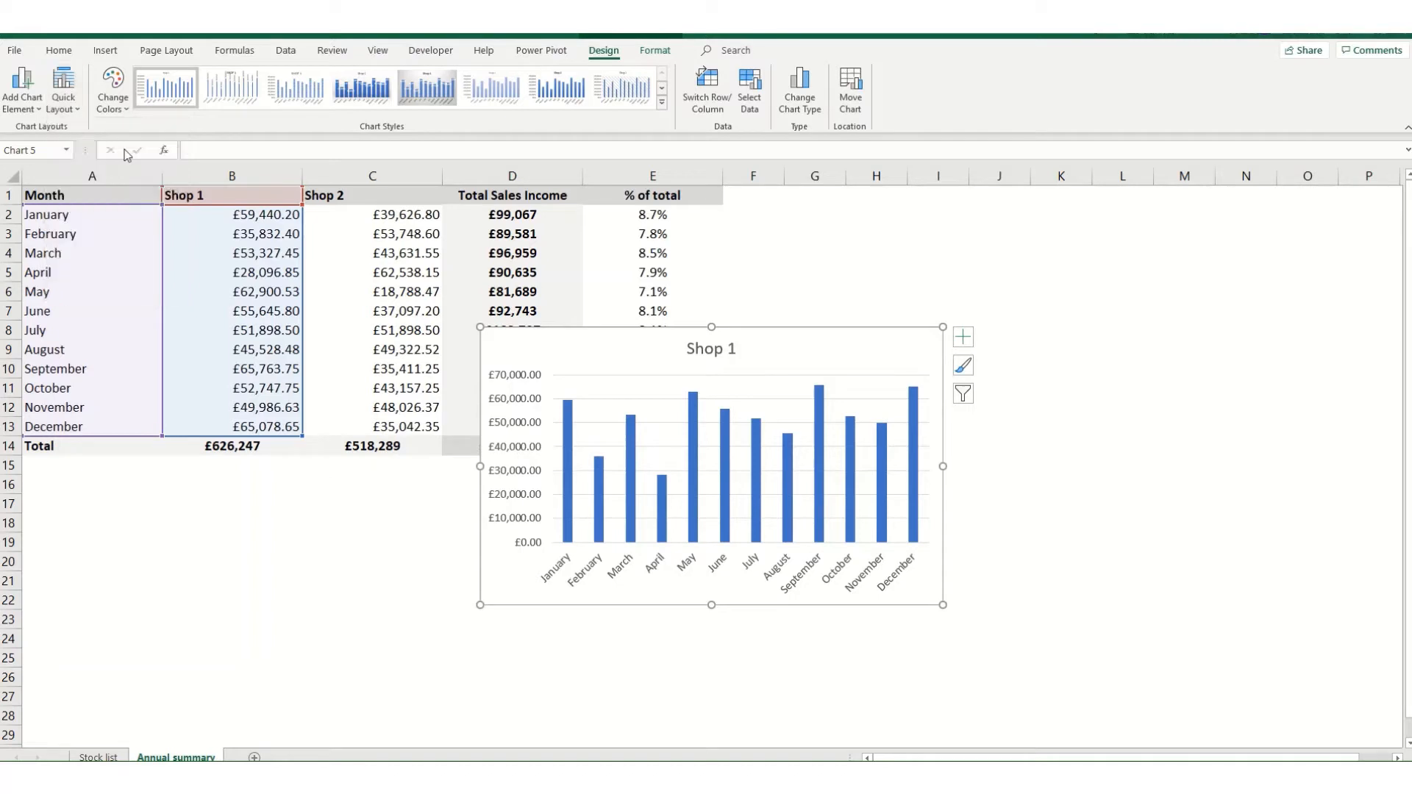
left_click(113, 88)
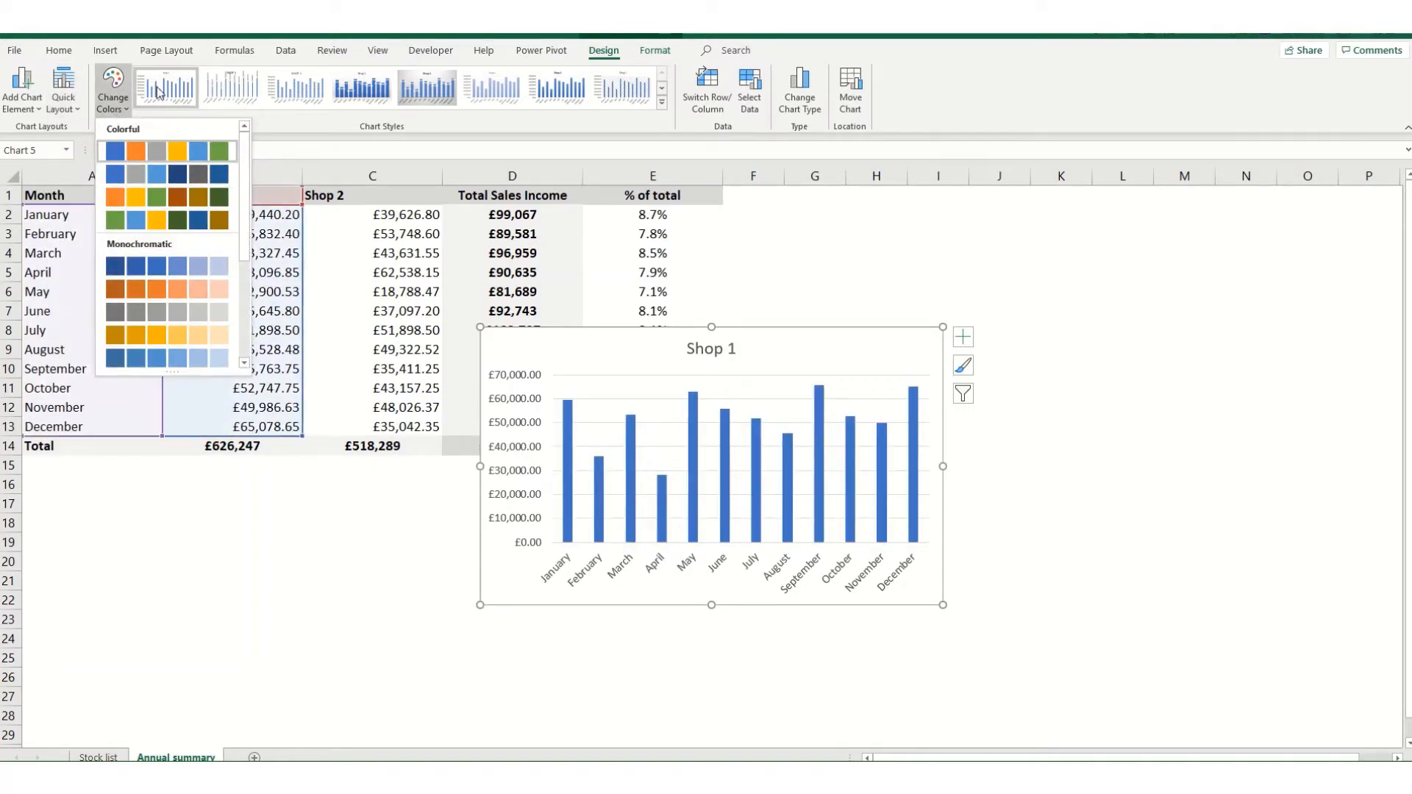
left_click(443, 137)
left_click(662, 103)
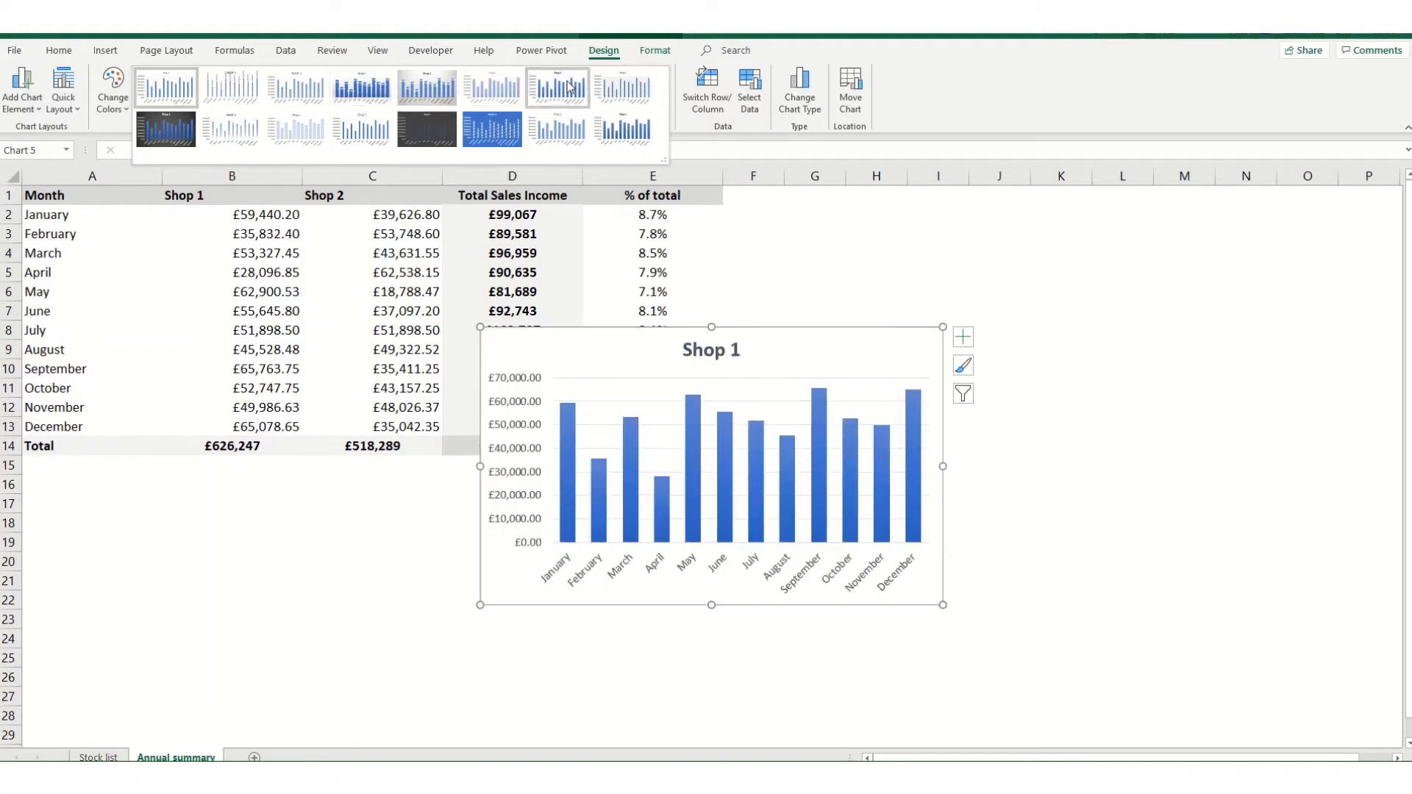
key("Escape")
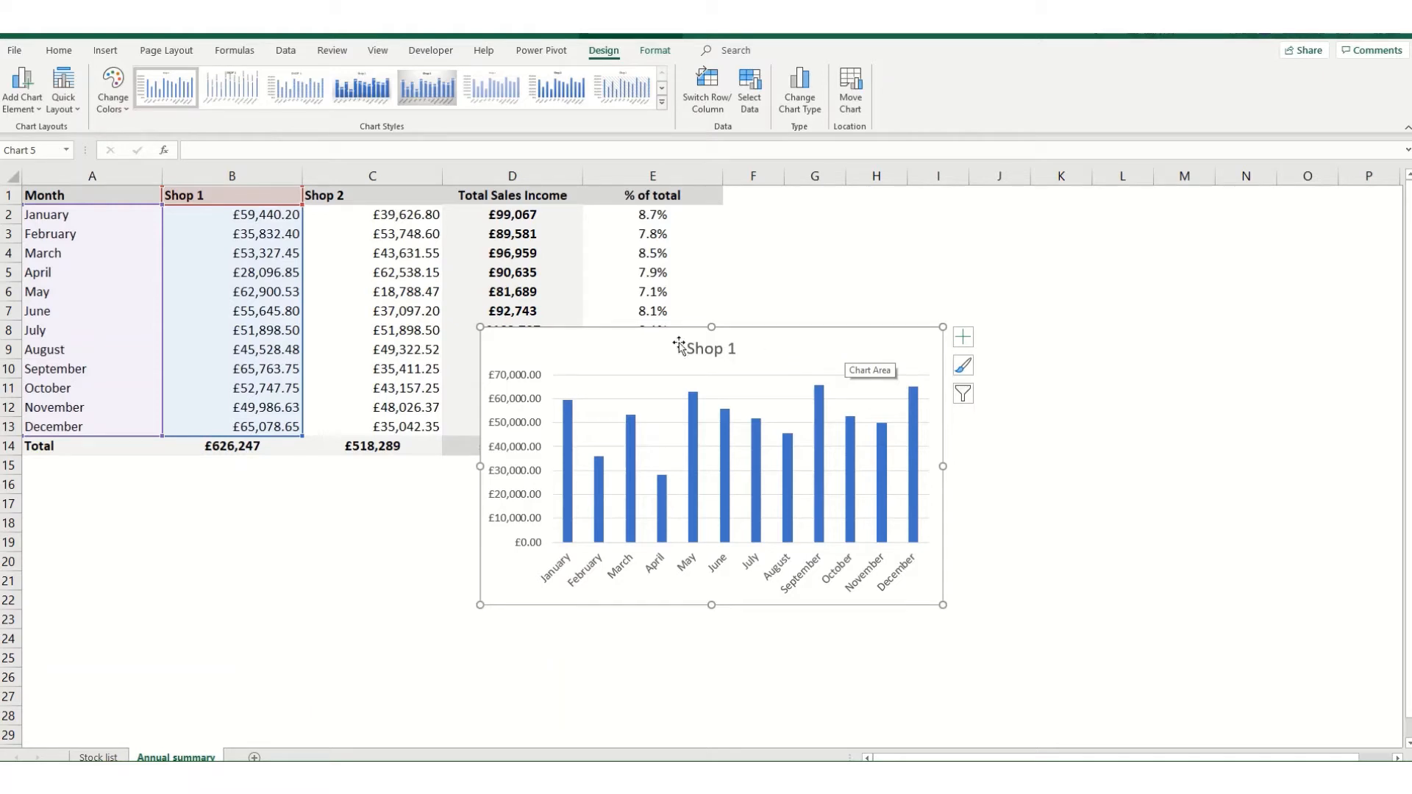
Open the chart area's formatting options and review its shadow, 3-D format and size settings.
right_click(792, 363)
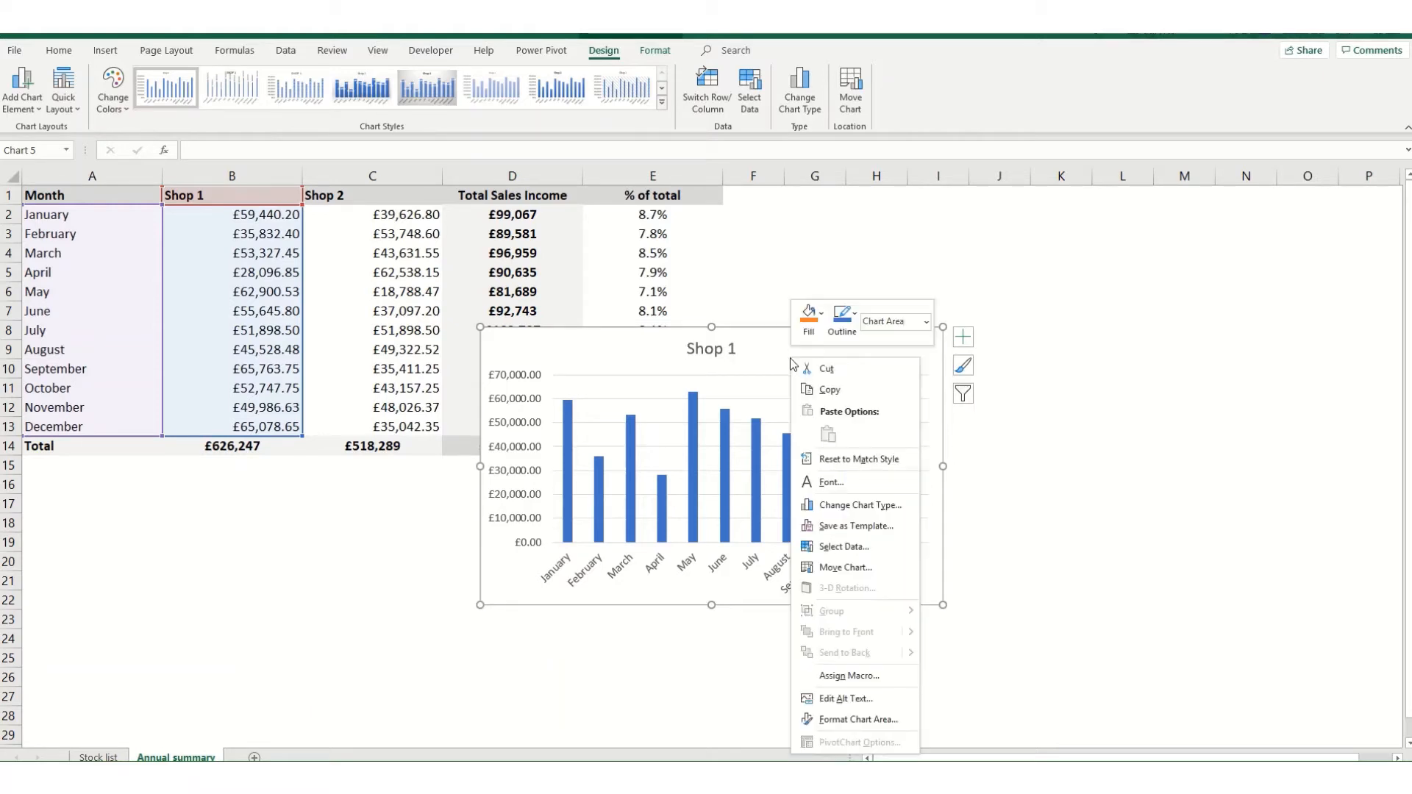
left_click(866, 724)
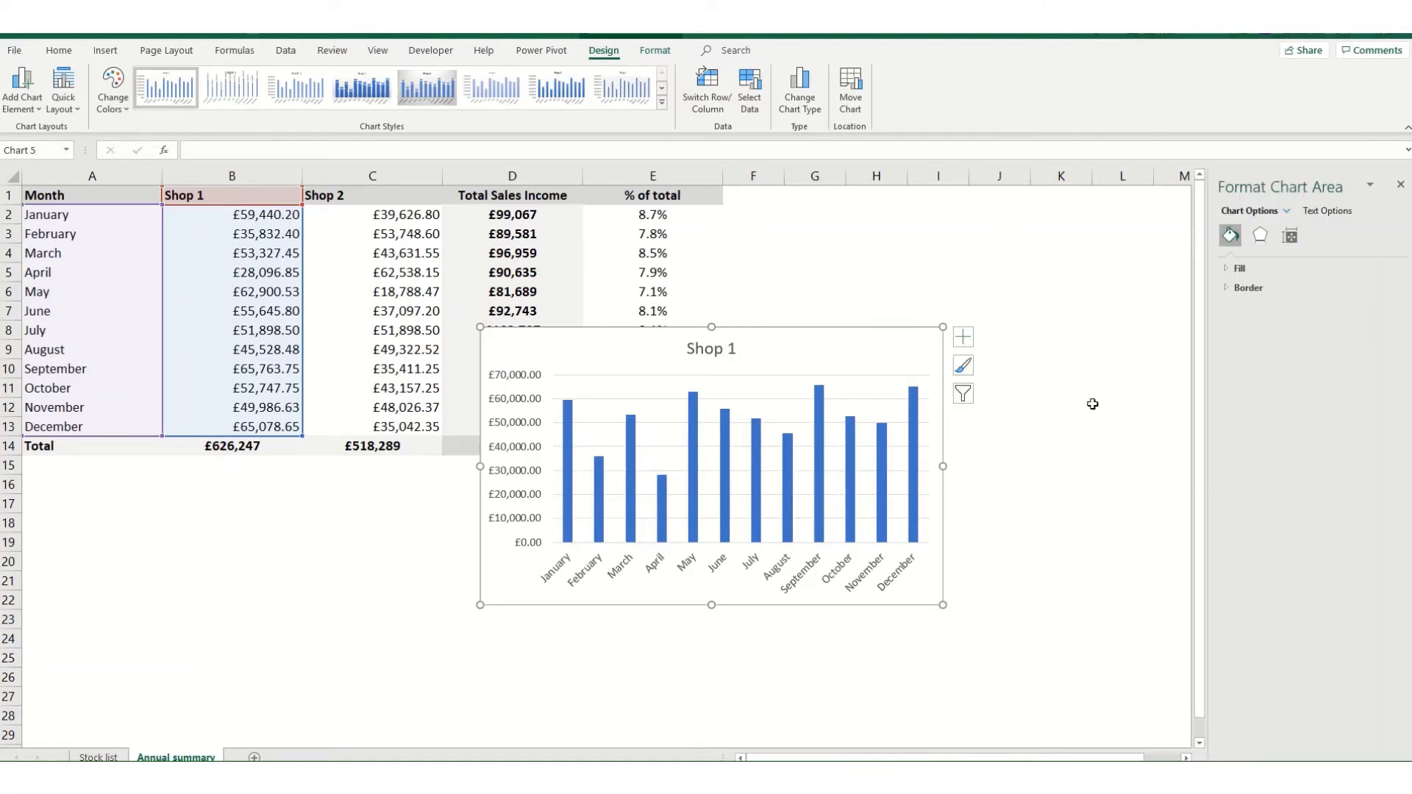
left_click(1260, 235)
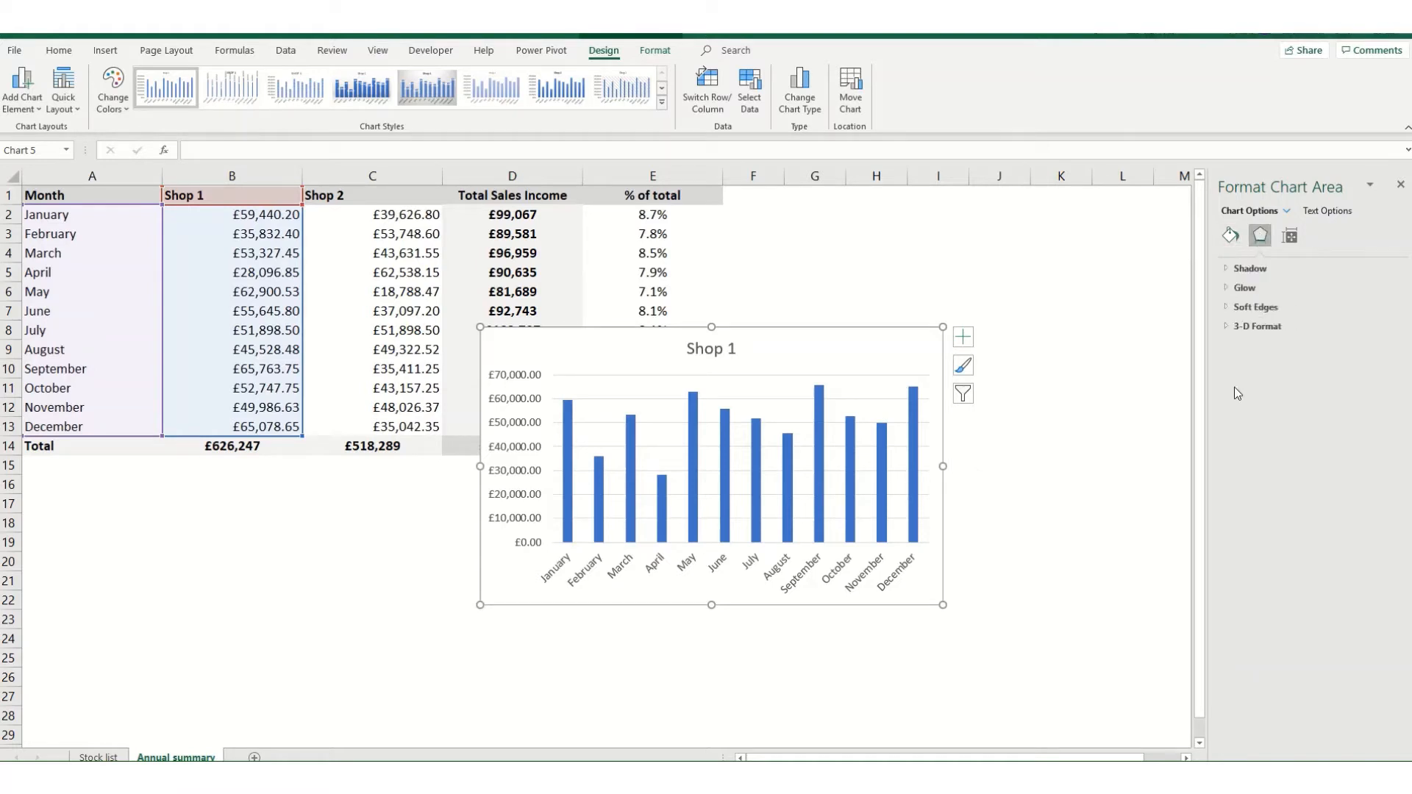
left_click(1227, 269)
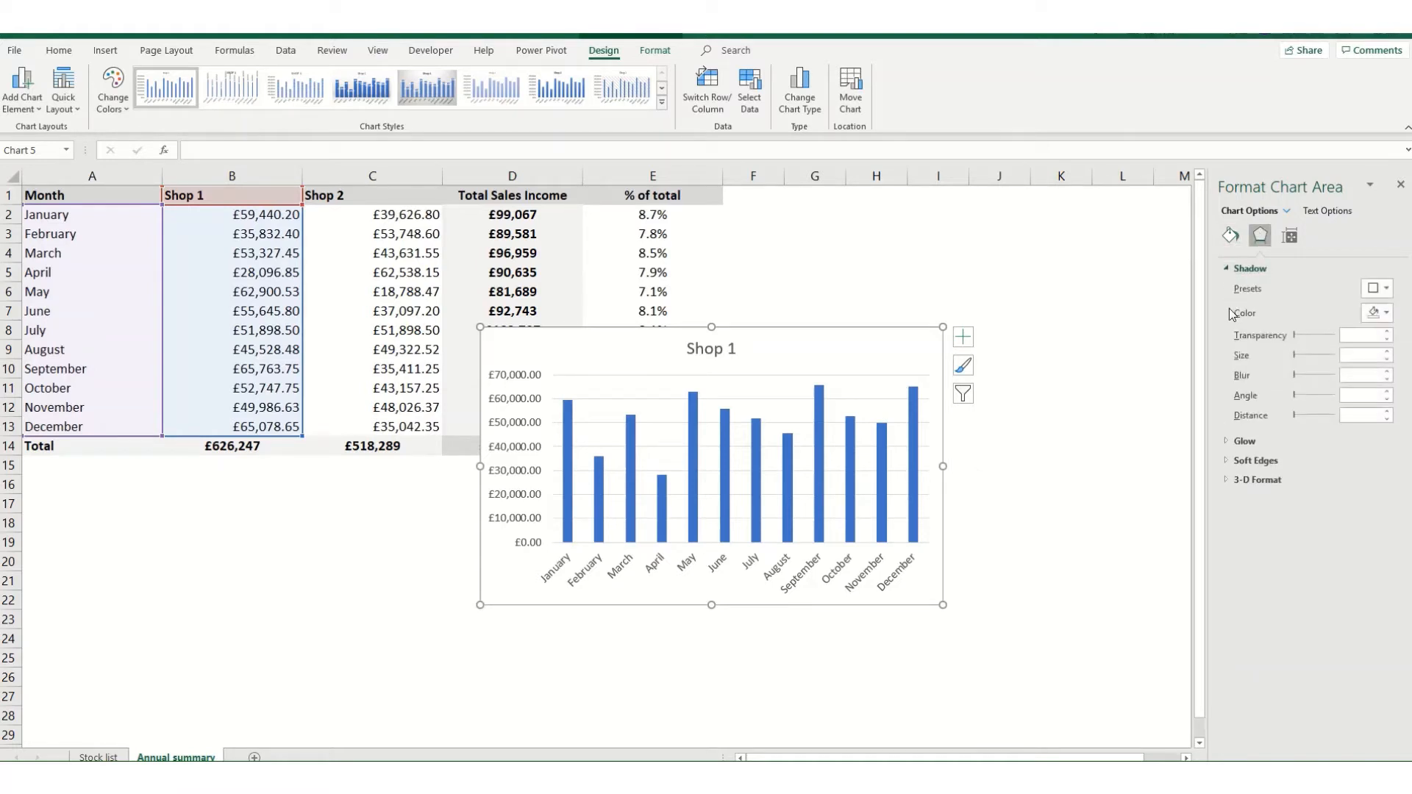
left_click(1236, 481)
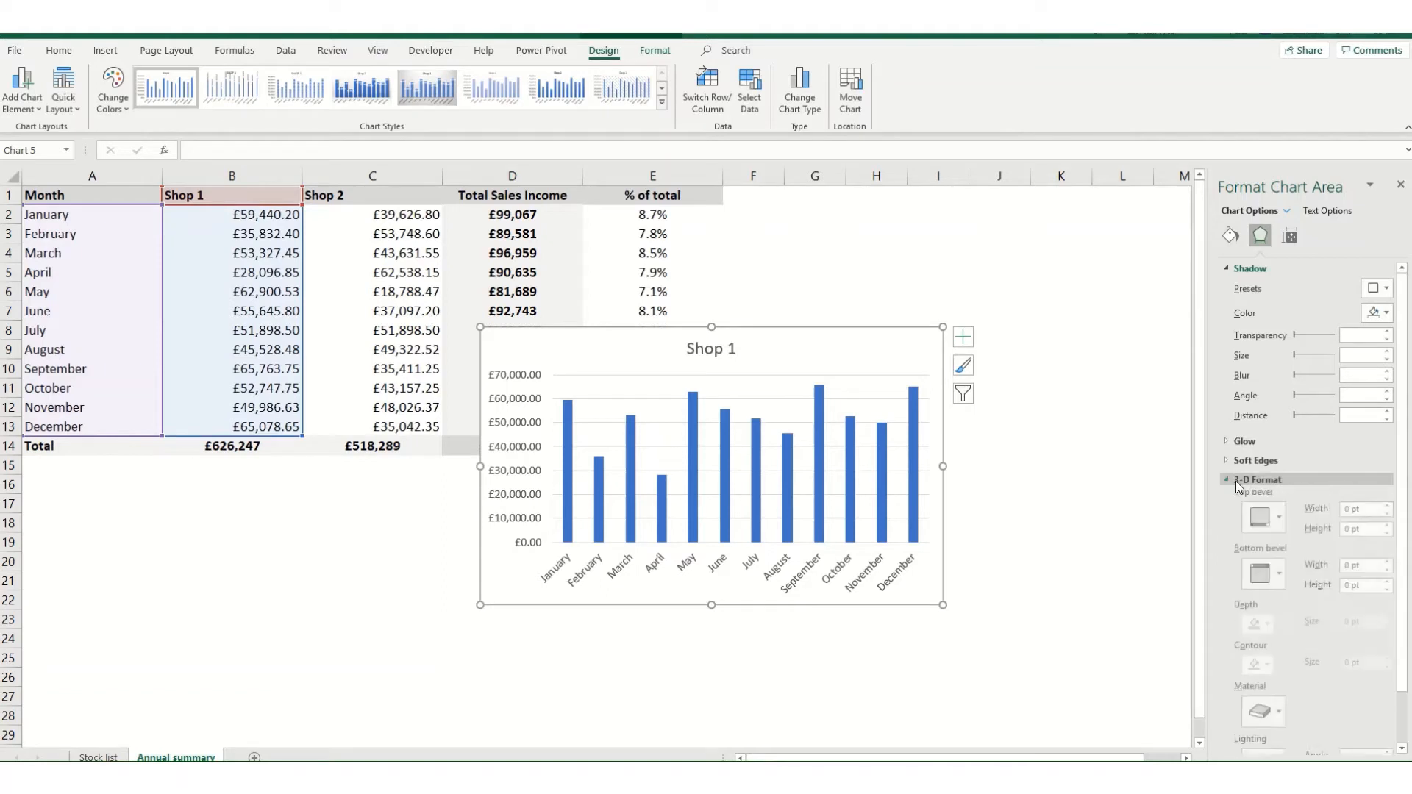
left_click(1295, 239)
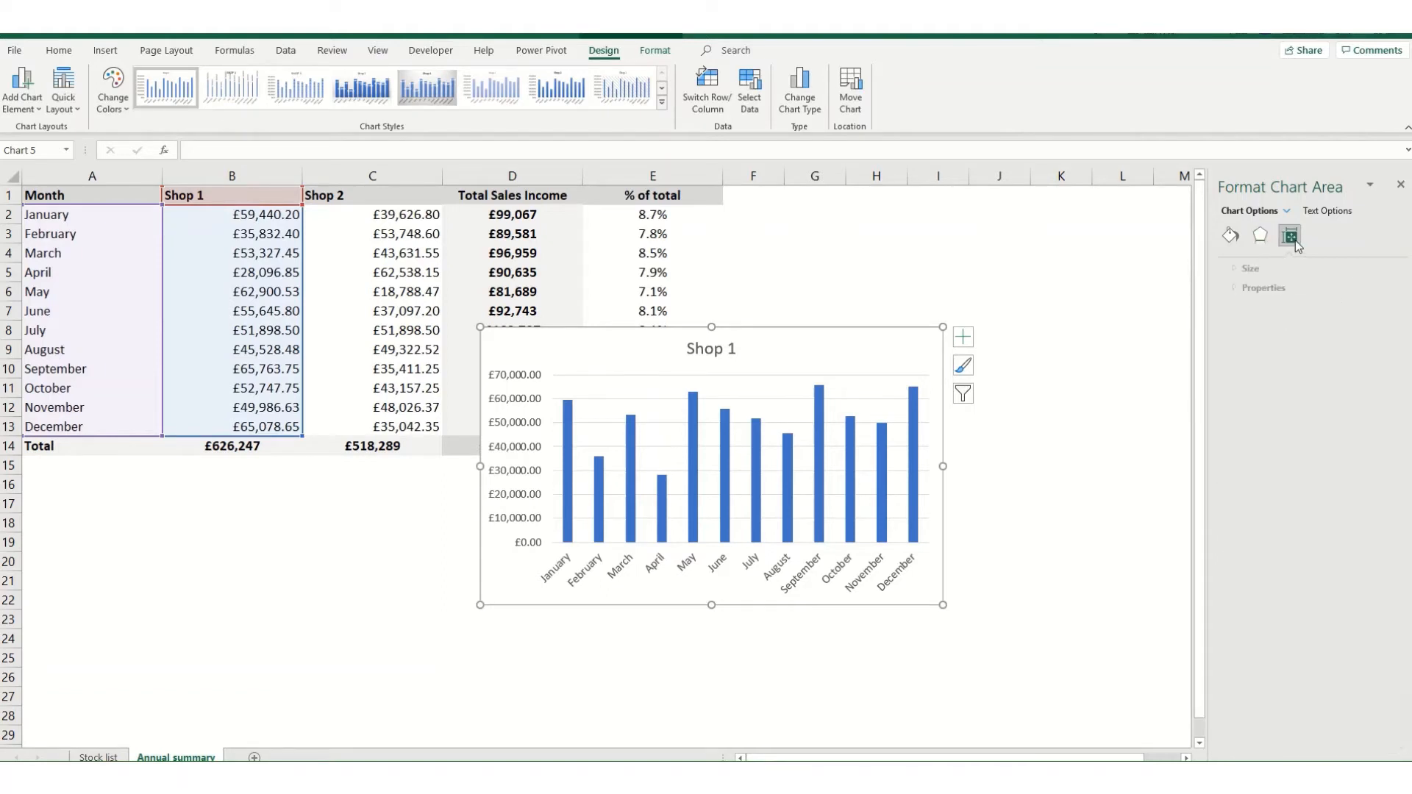
left_click(1226, 266)
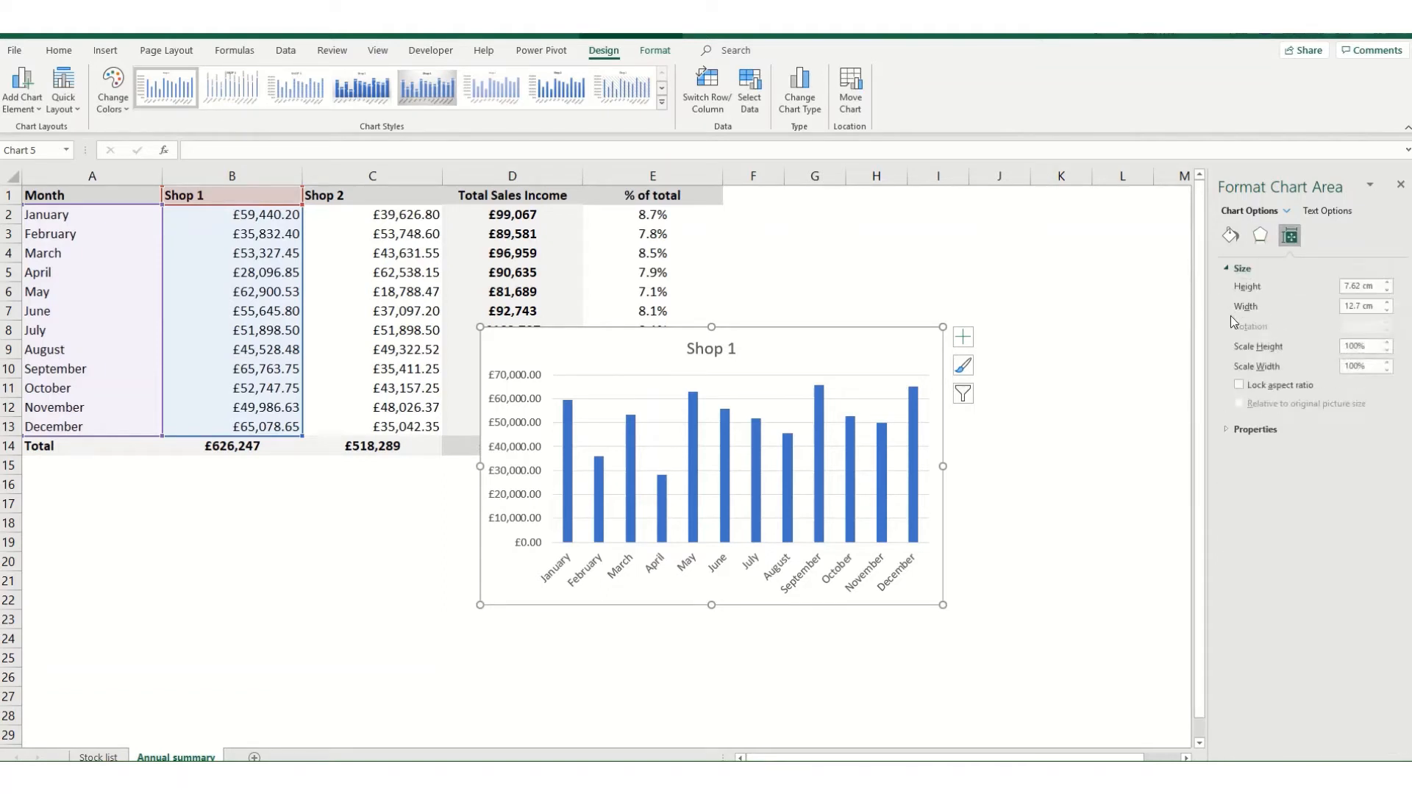
left_click(1226, 264)
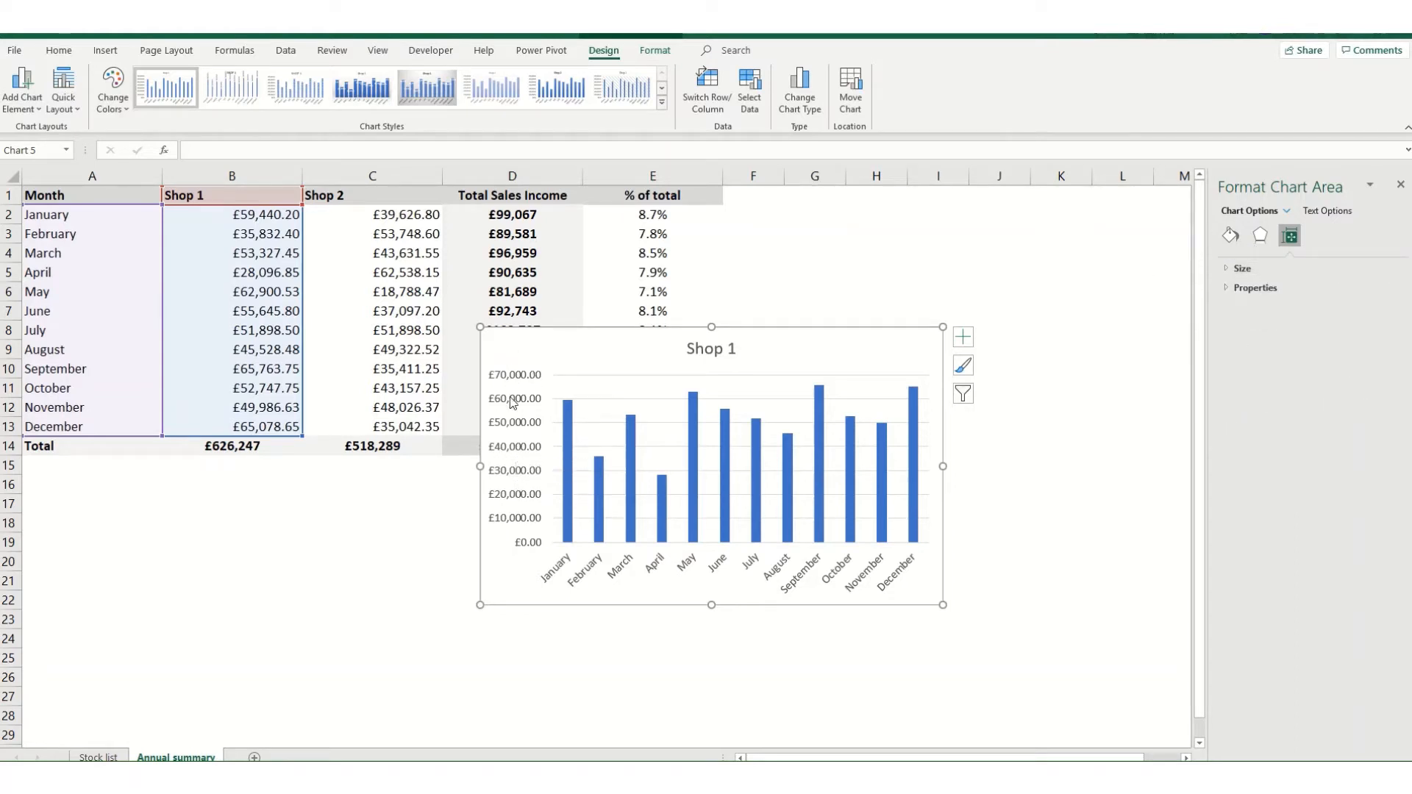
Set the number format of the chart's vertical axis to 0 decimal places.
left_click(512, 476)
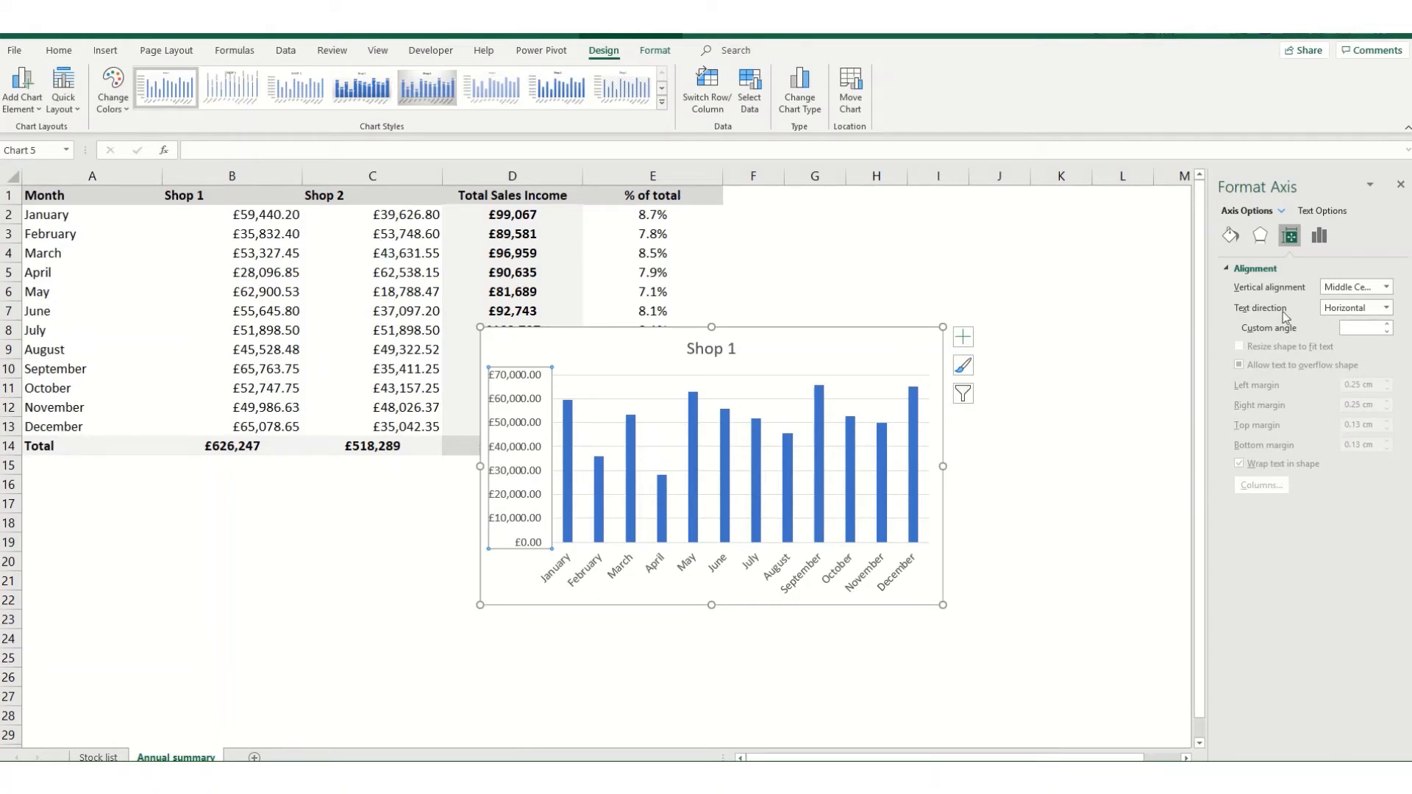
left_click(1236, 237)
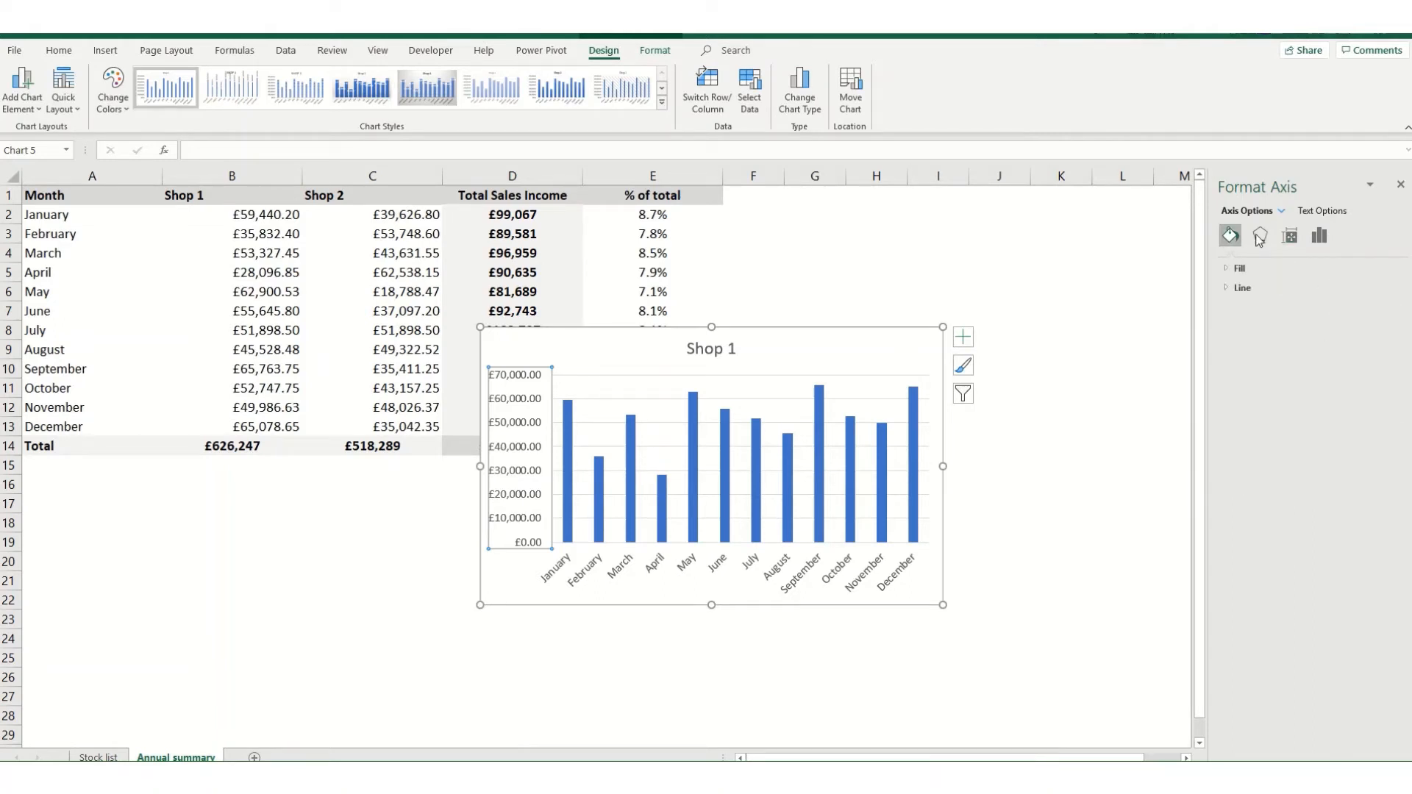
left_click(1260, 235)
left_click(1231, 236)
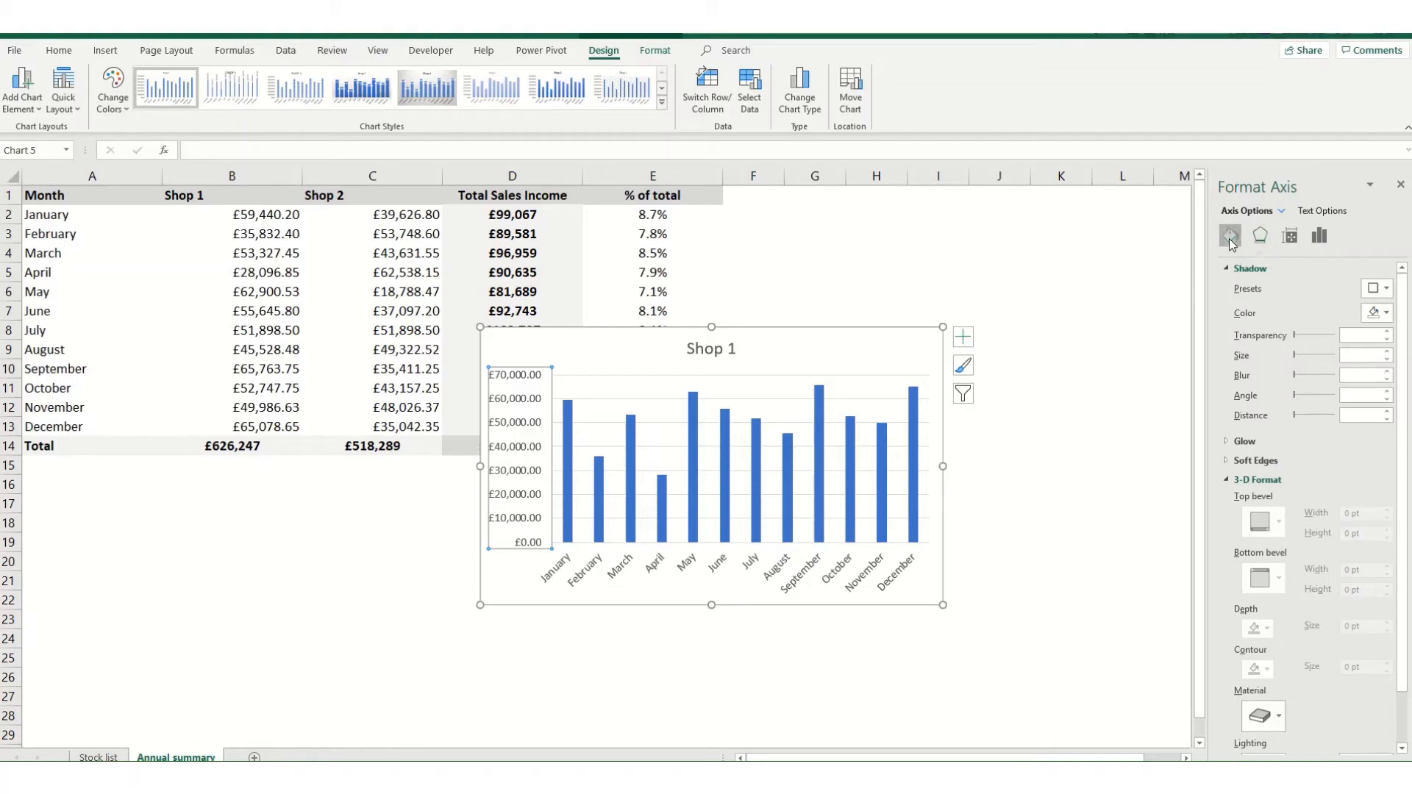
left_click(1319, 236)
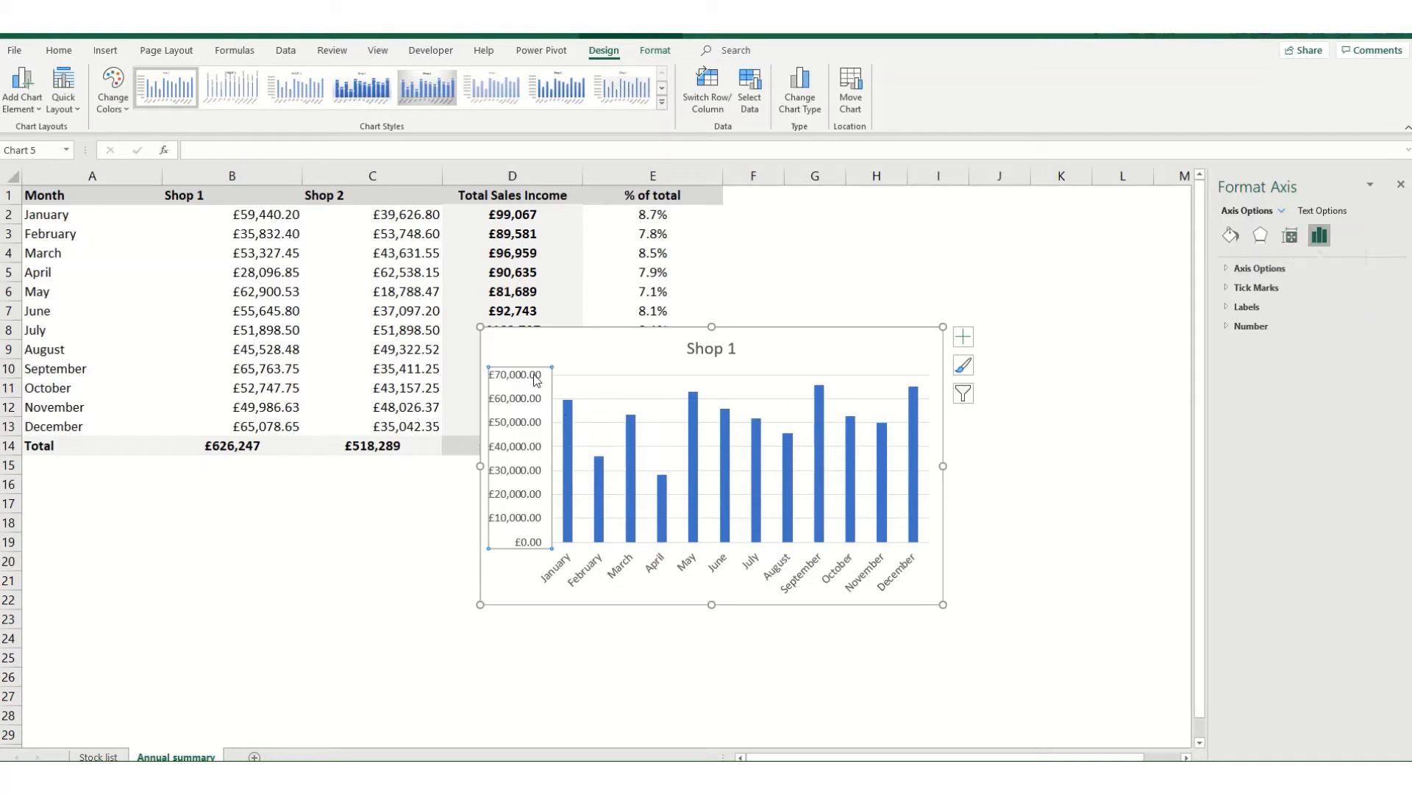
left_click(1226, 326)
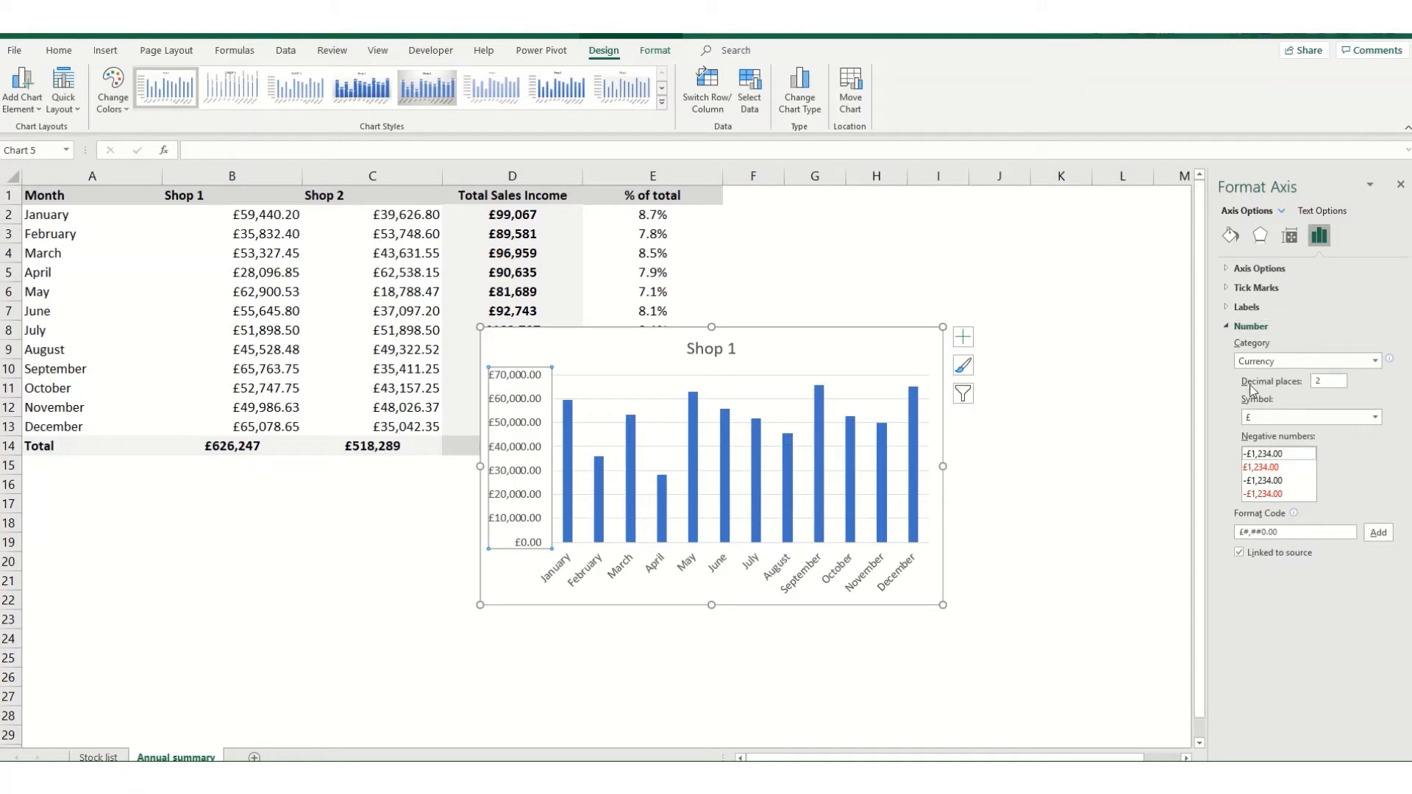
double_click(1335, 380)
type("0")
left_click(766, 394)
left_click(499, 576)
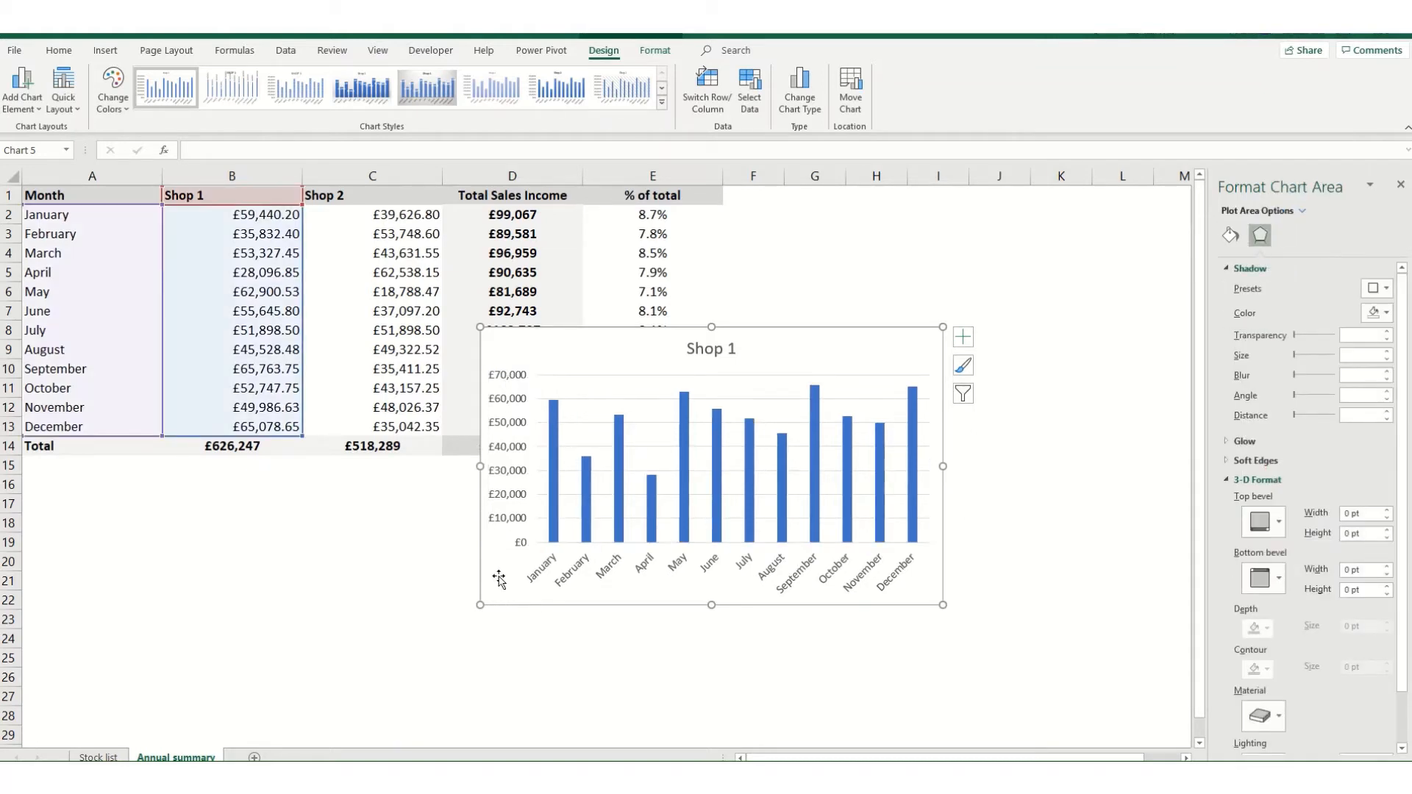
left_click(526, 445)
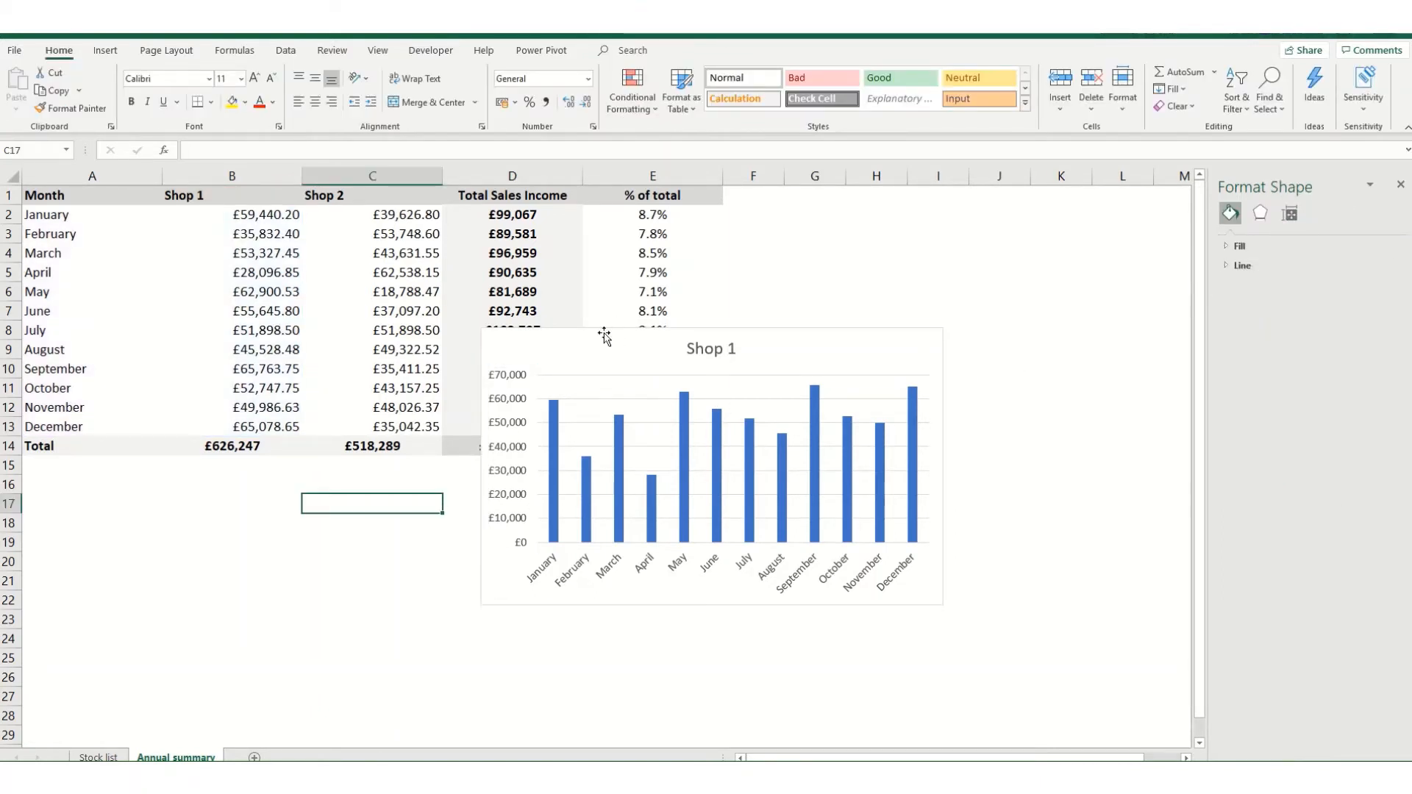
Move the chart clear of the table and extend its data range to include the Shop 2 column.
left_click_drag(583, 351, 810, 386)
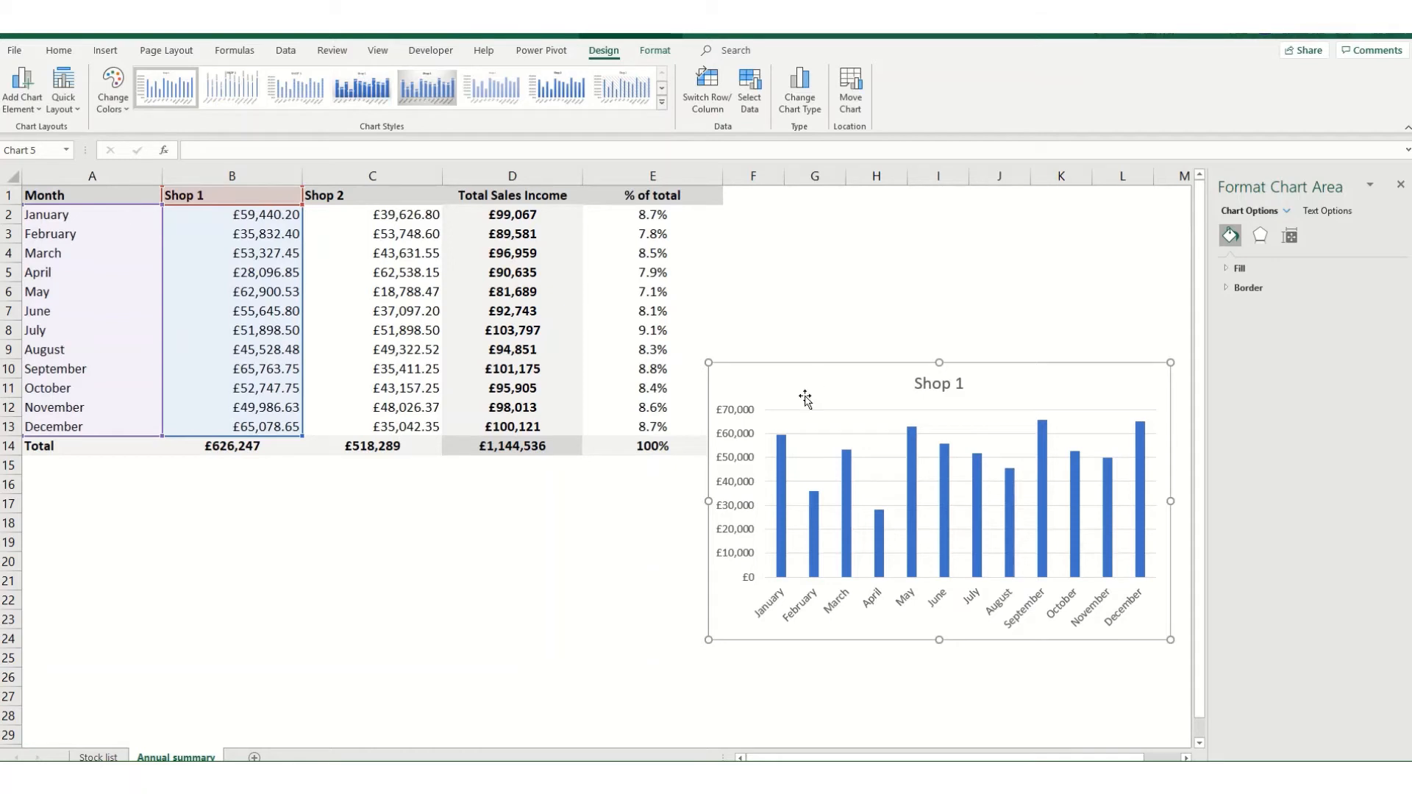
left_click_drag(807, 397, 795, 311)
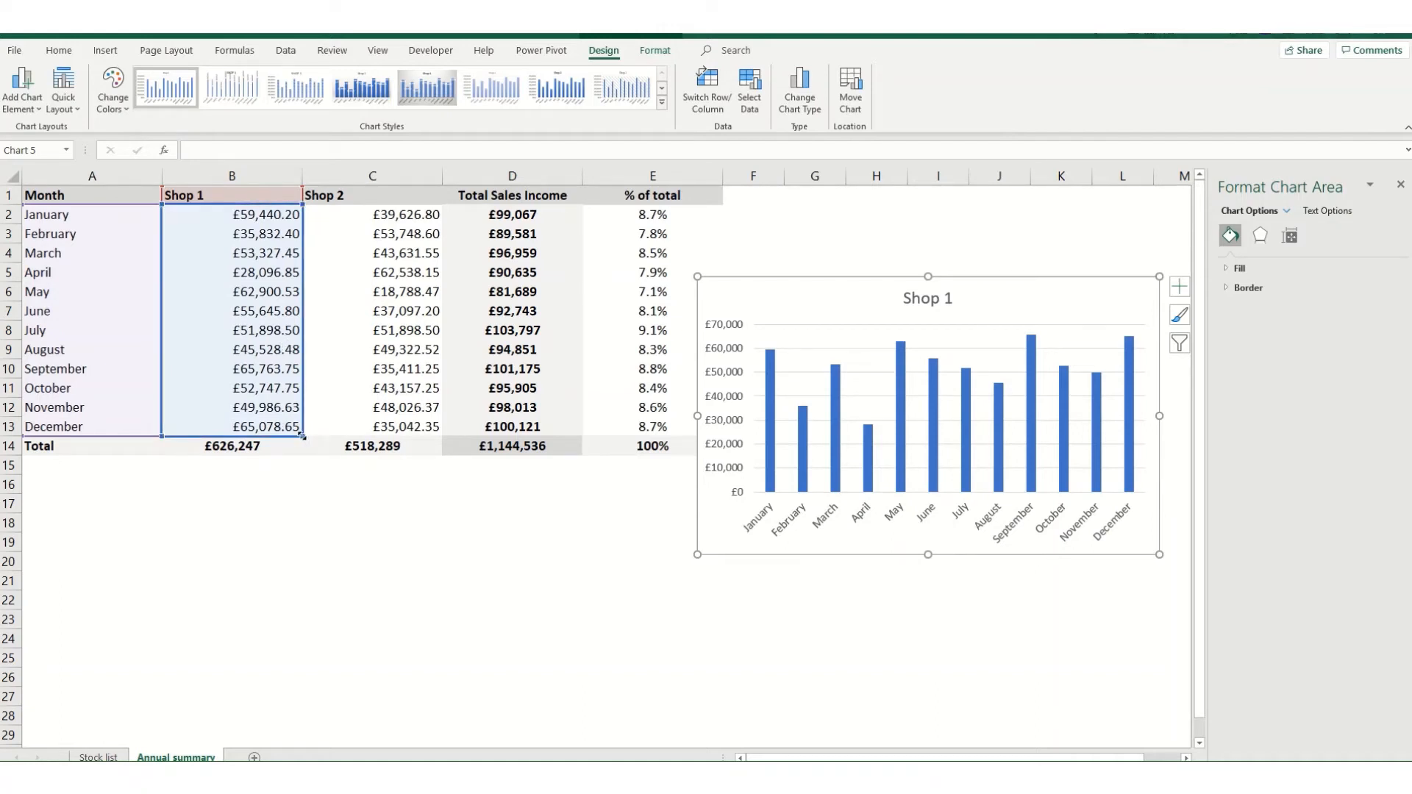
left_click_drag(357, 440, 402, 444)
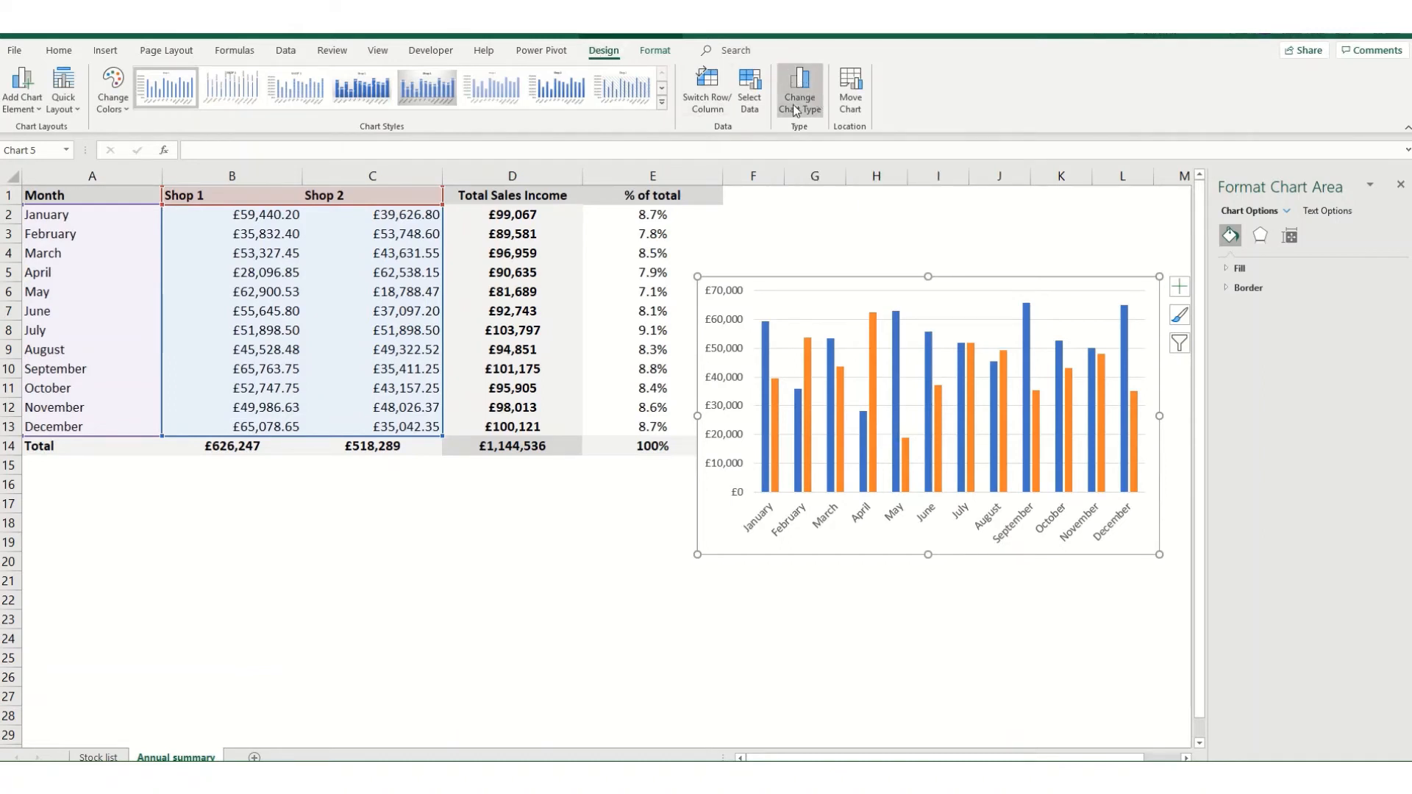
Preview the Stacked Column type for the chart and change it to 100% Stacked Column.
right_click(829, 309)
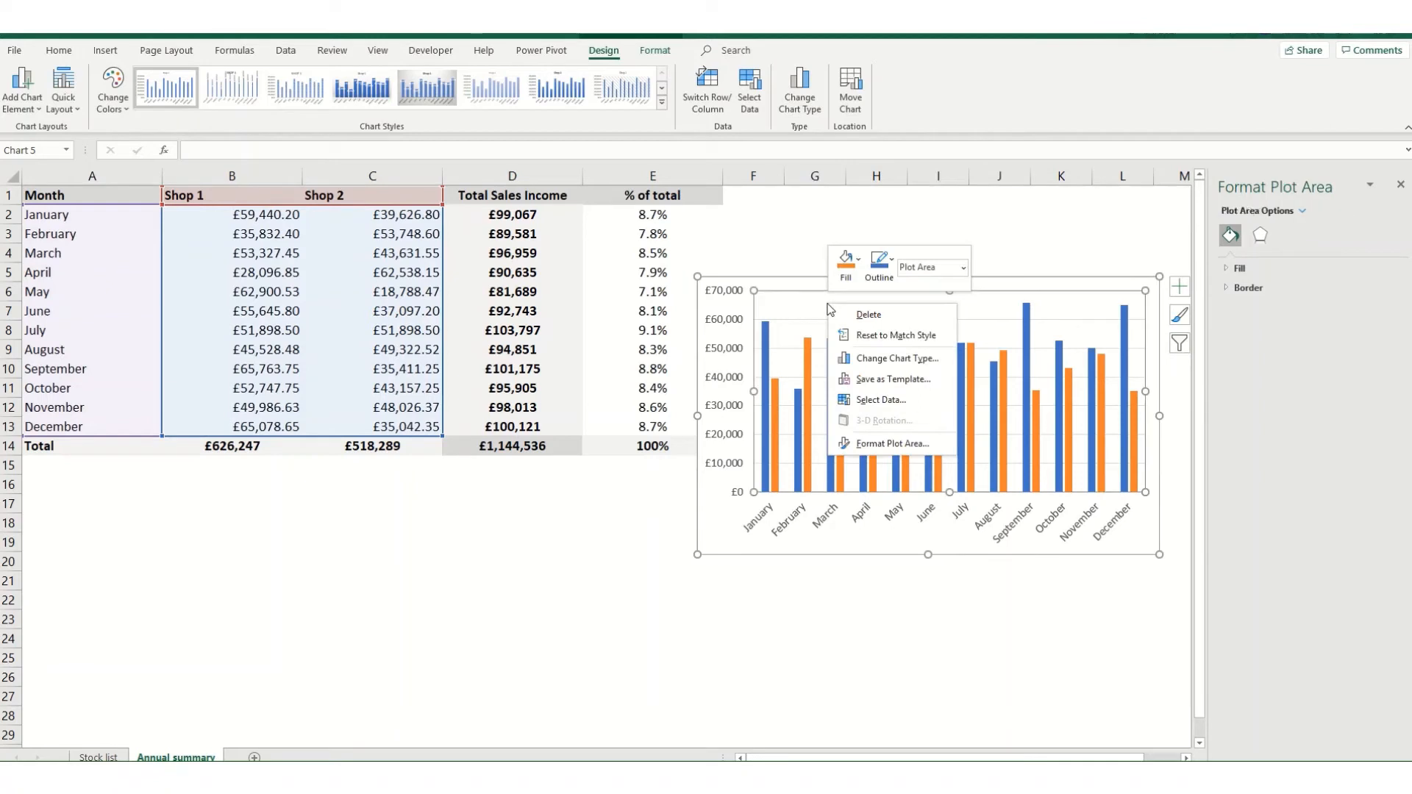
left_click(903, 358)
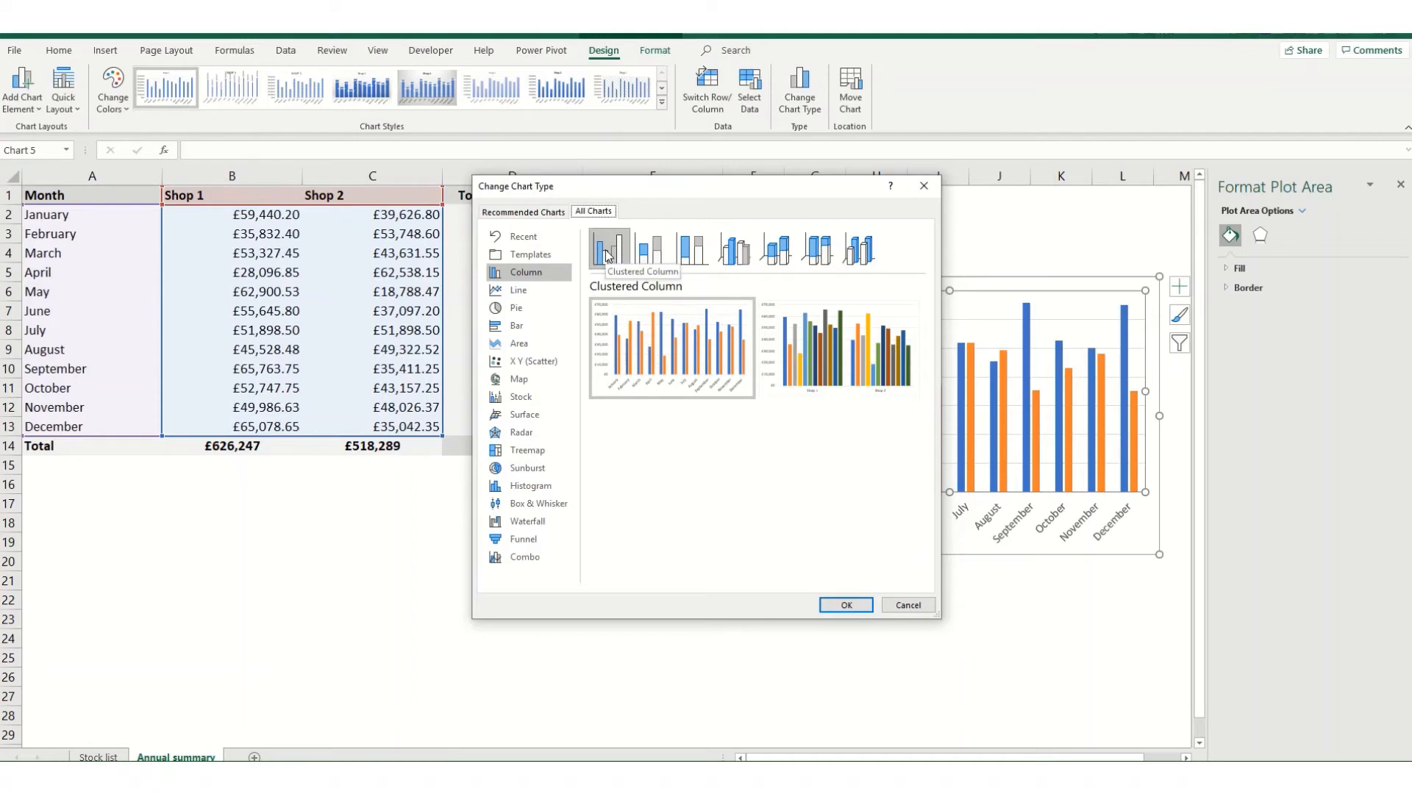
mouse_move(642, 363)
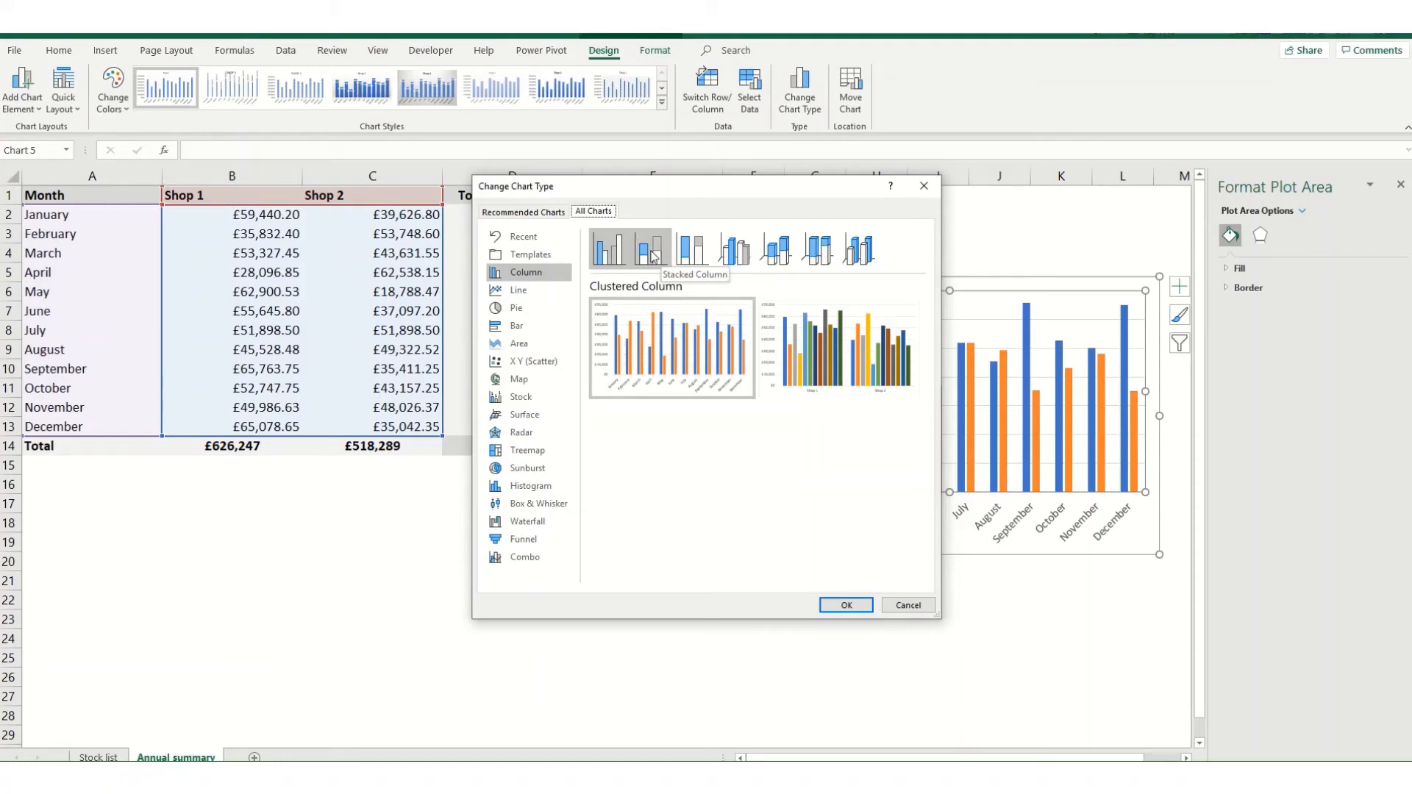
left_click(654, 257)
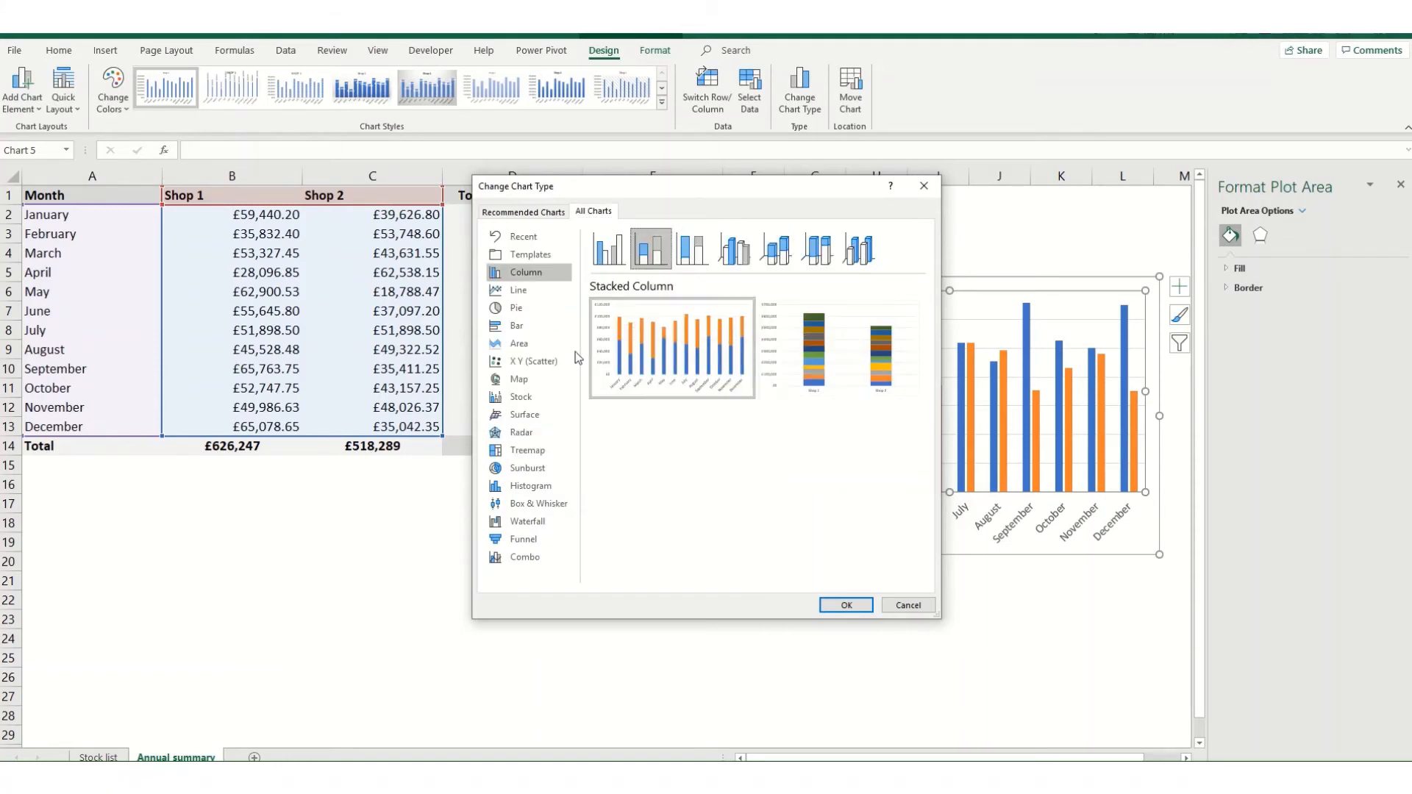
mouse_move(661, 351)
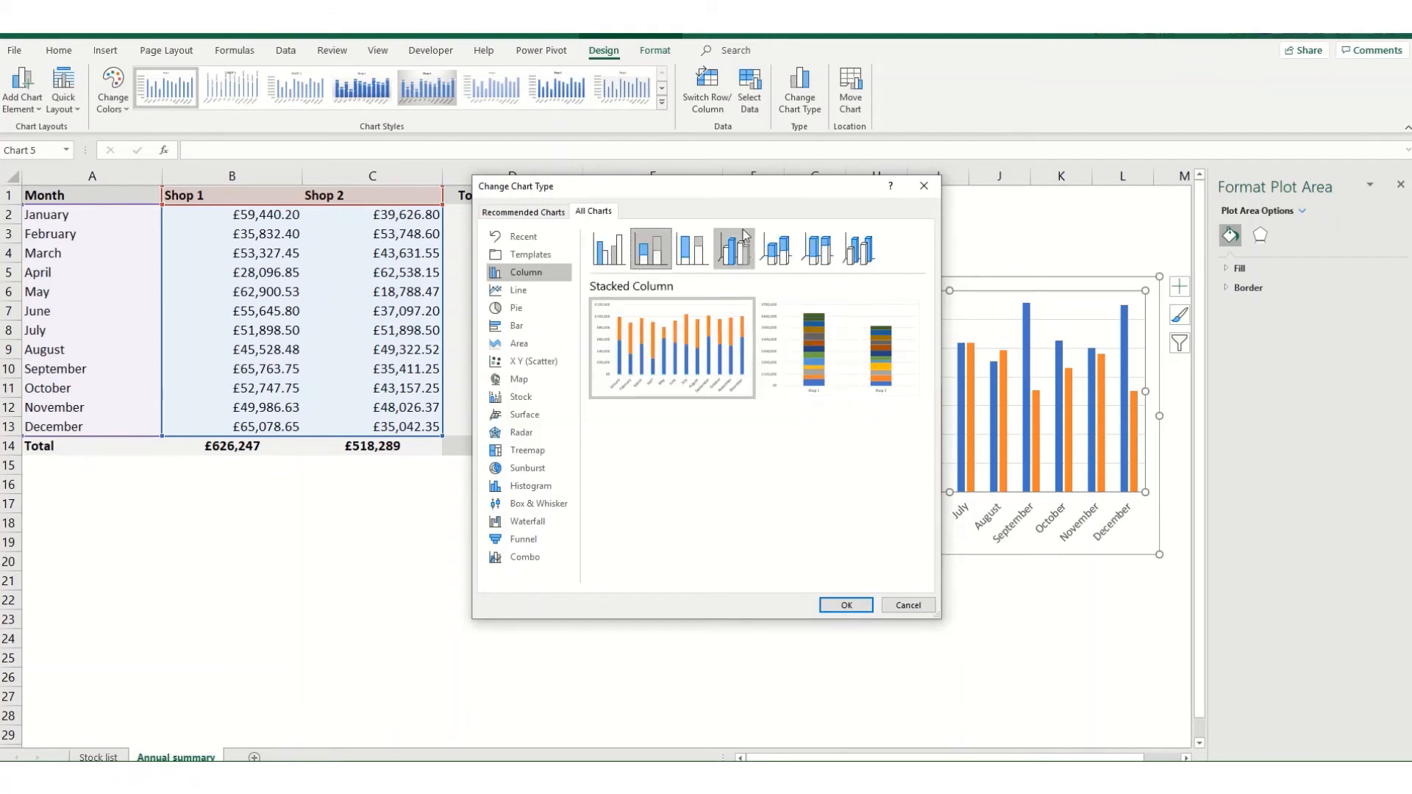
left_click(691, 245)
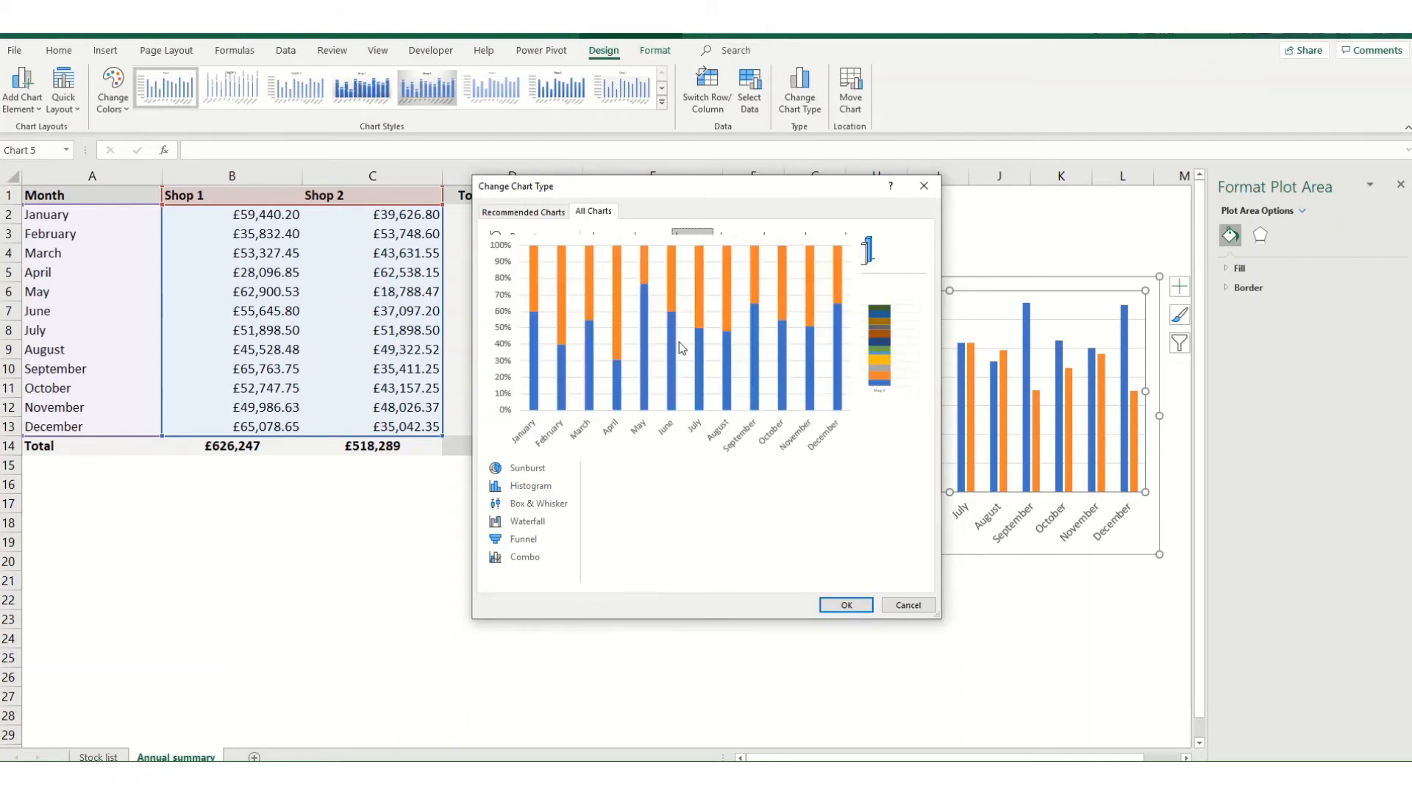
left_click(846, 605)
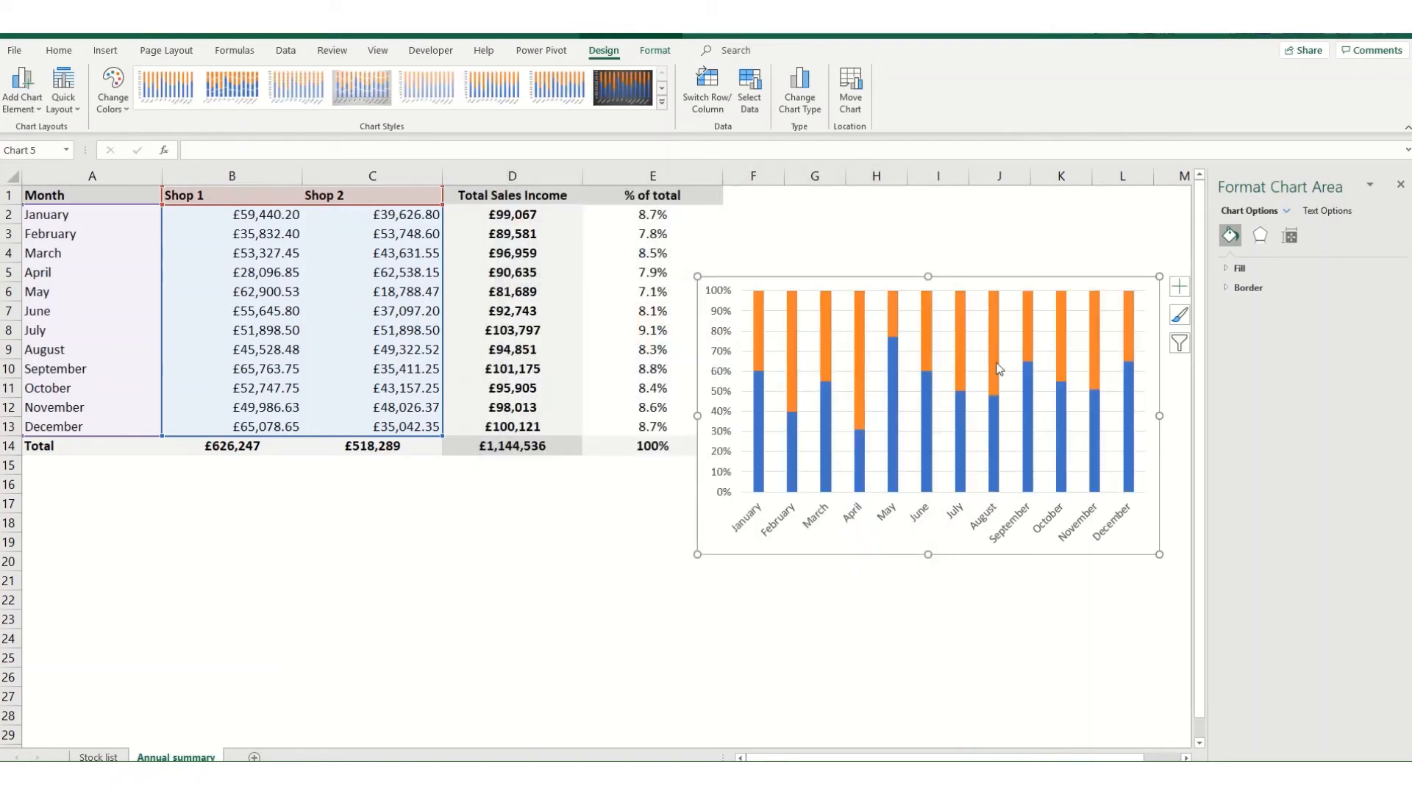
Review the quick layouts and chart styles available, and select the Shop 1 series and the month axis to see their formatting options.
left_click(64, 110)
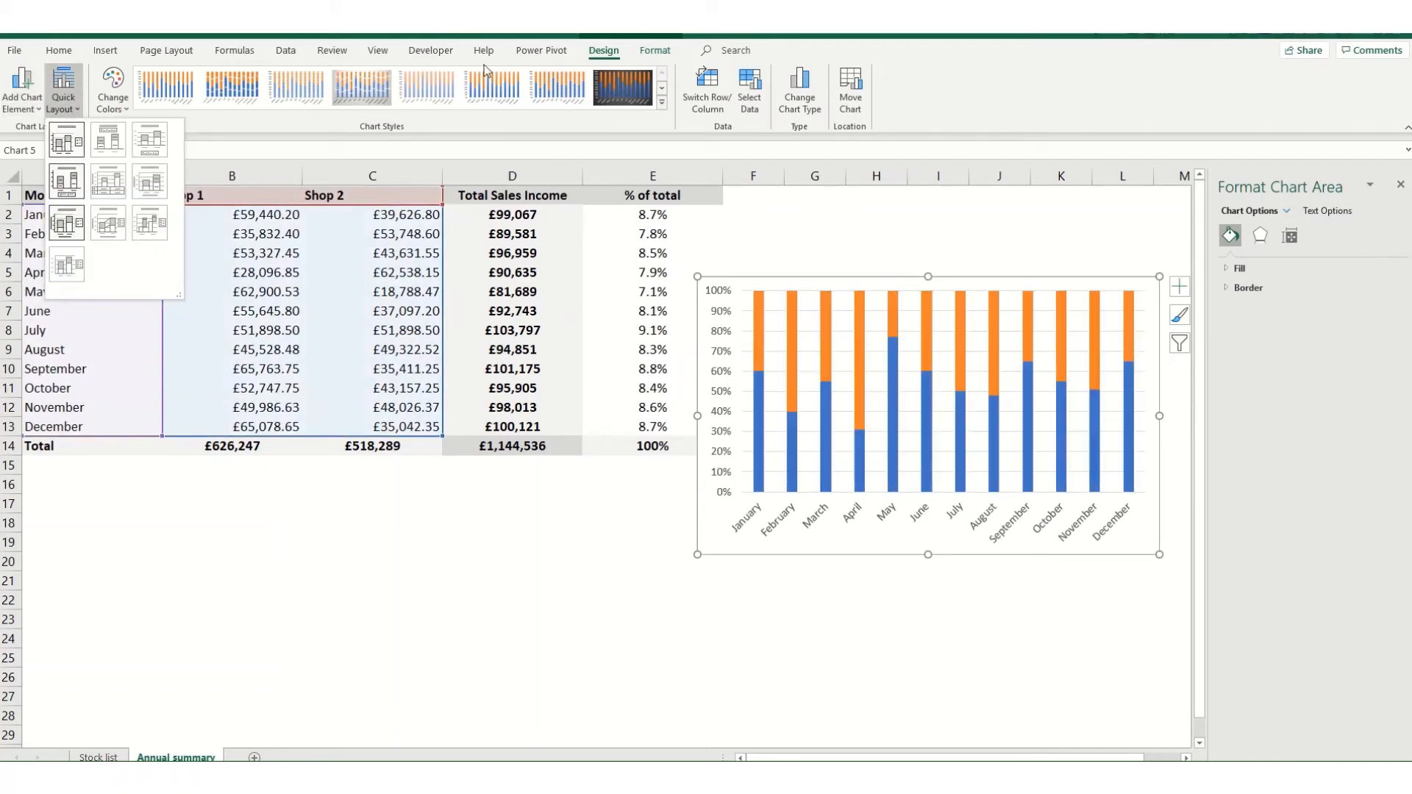
left_click(663, 103)
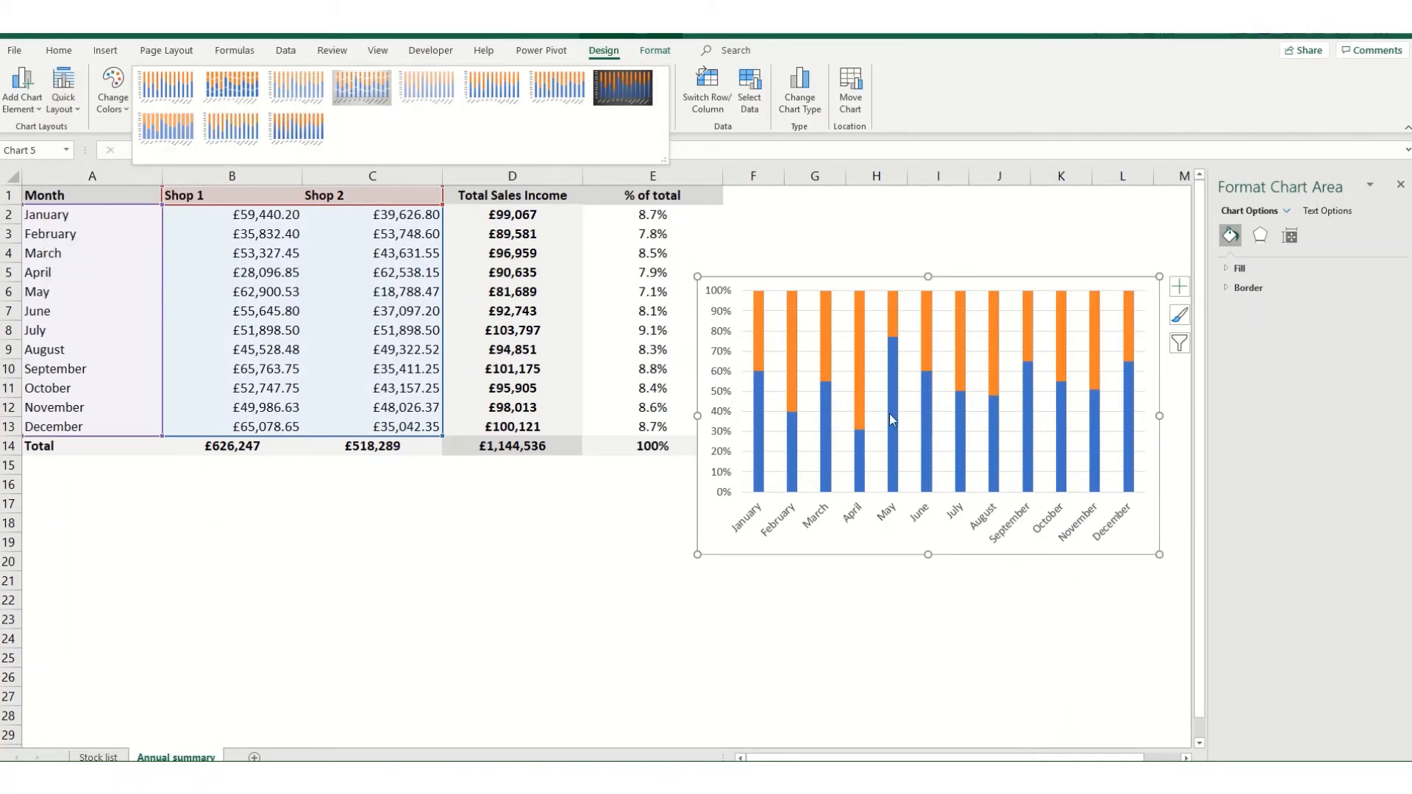
left_click(993, 405)
left_click(993, 418)
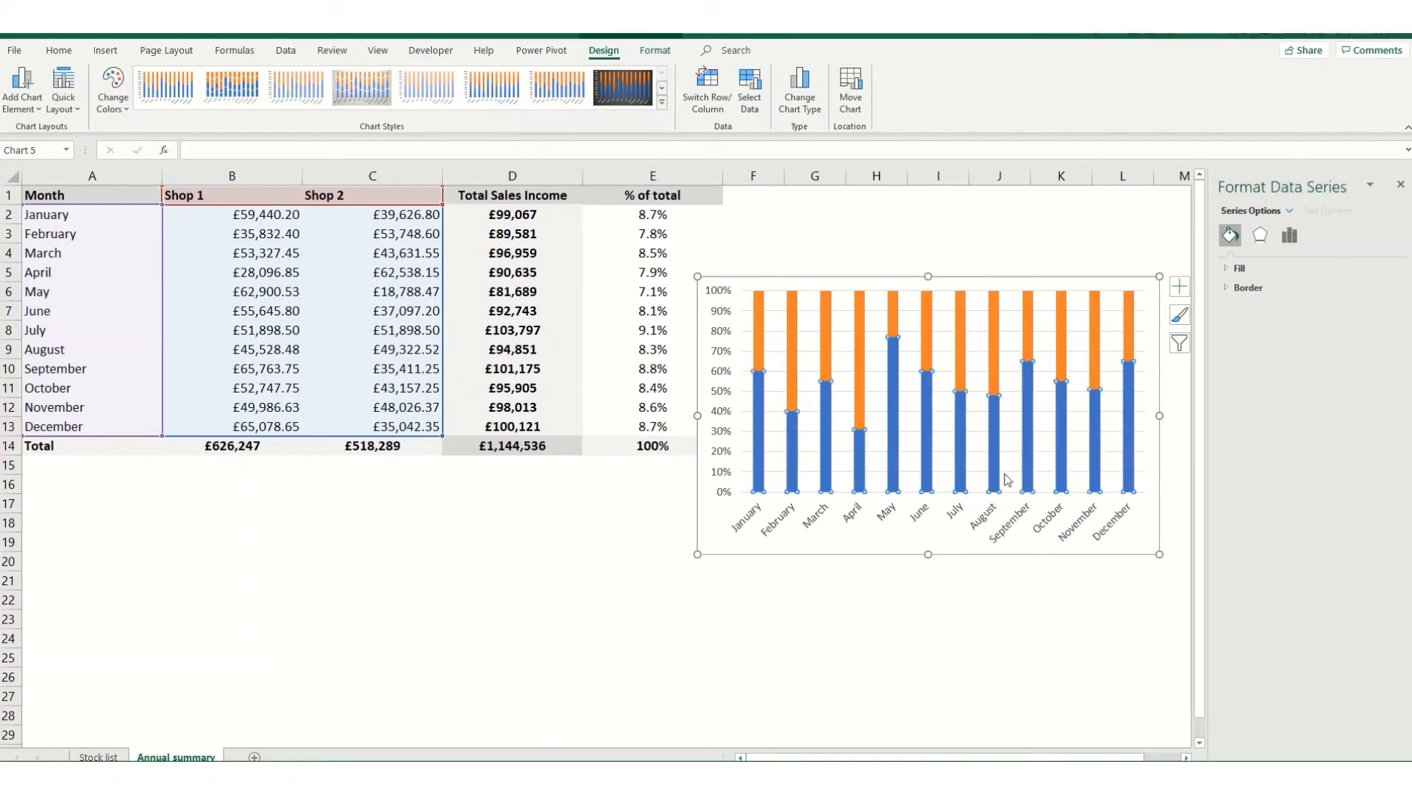
left_click(1008, 528)
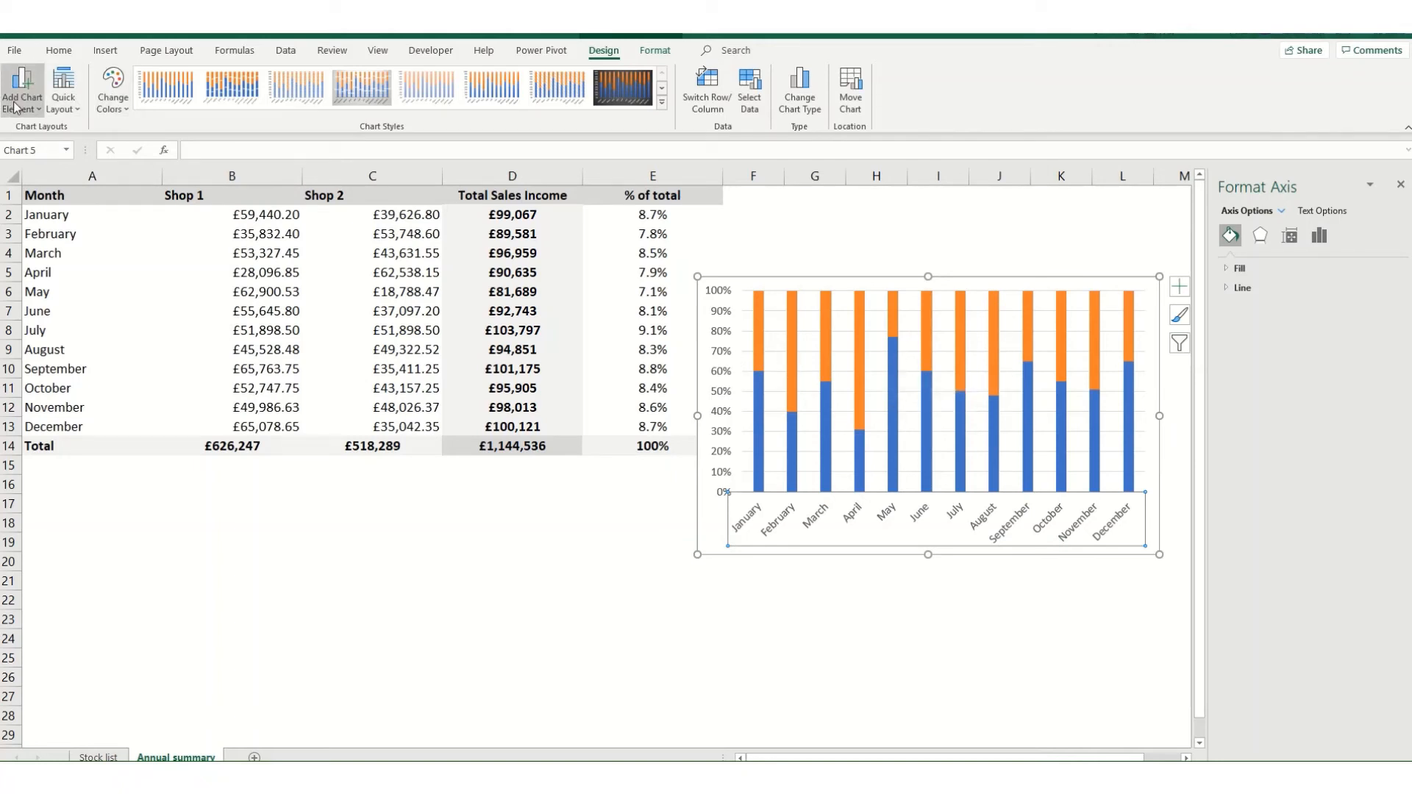
Add a chart title above the chart and select its placeholder text.
left_click(34, 112)
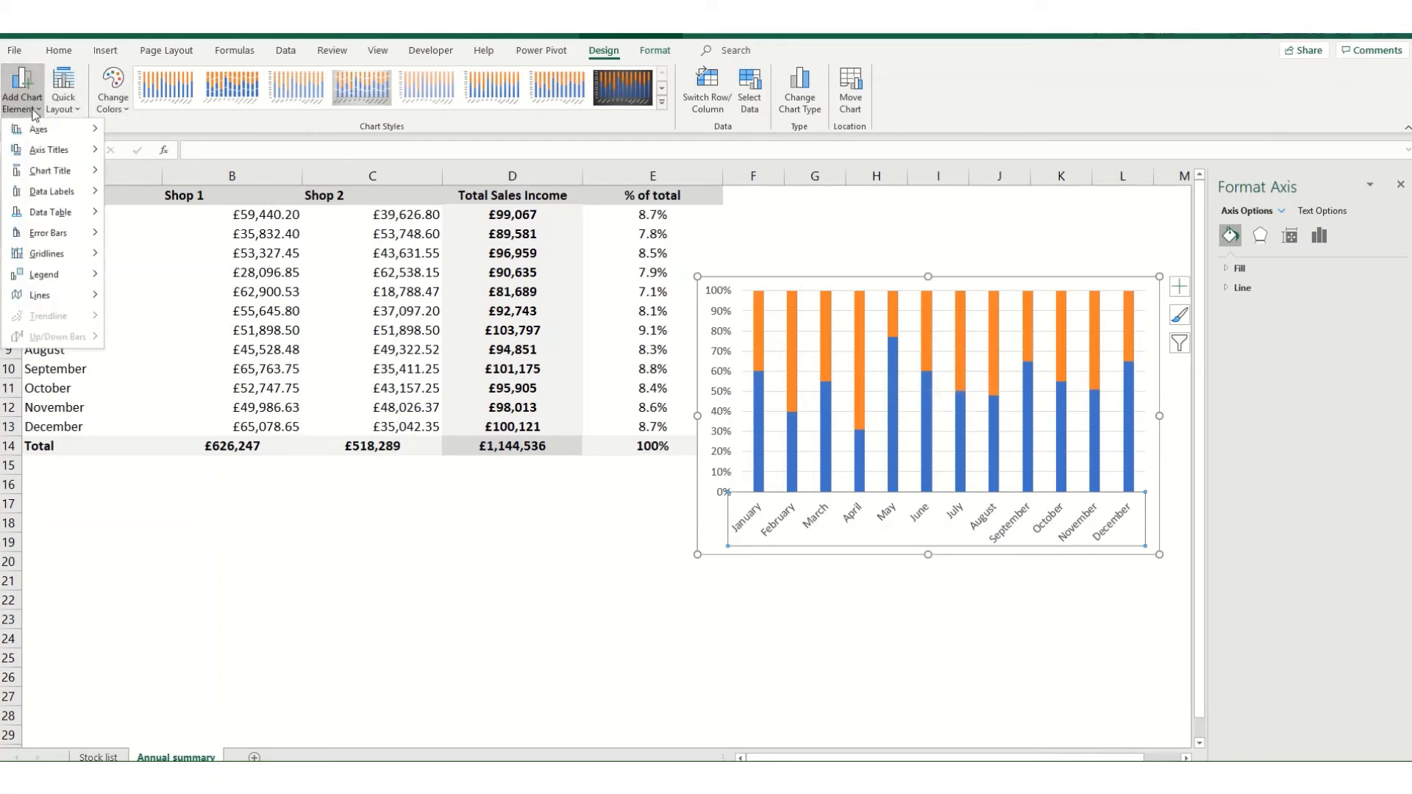
mouse_move(48, 172)
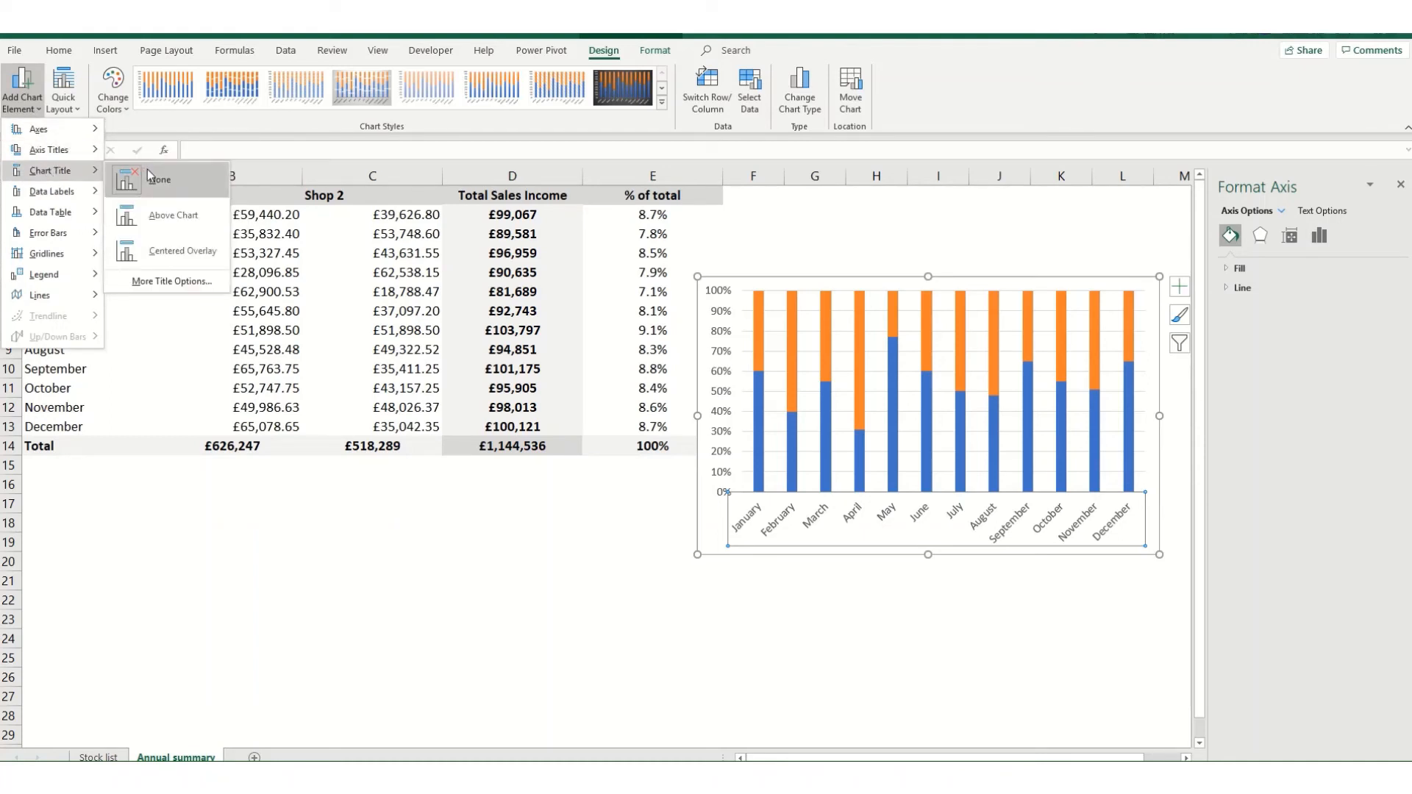
left_click(162, 218)
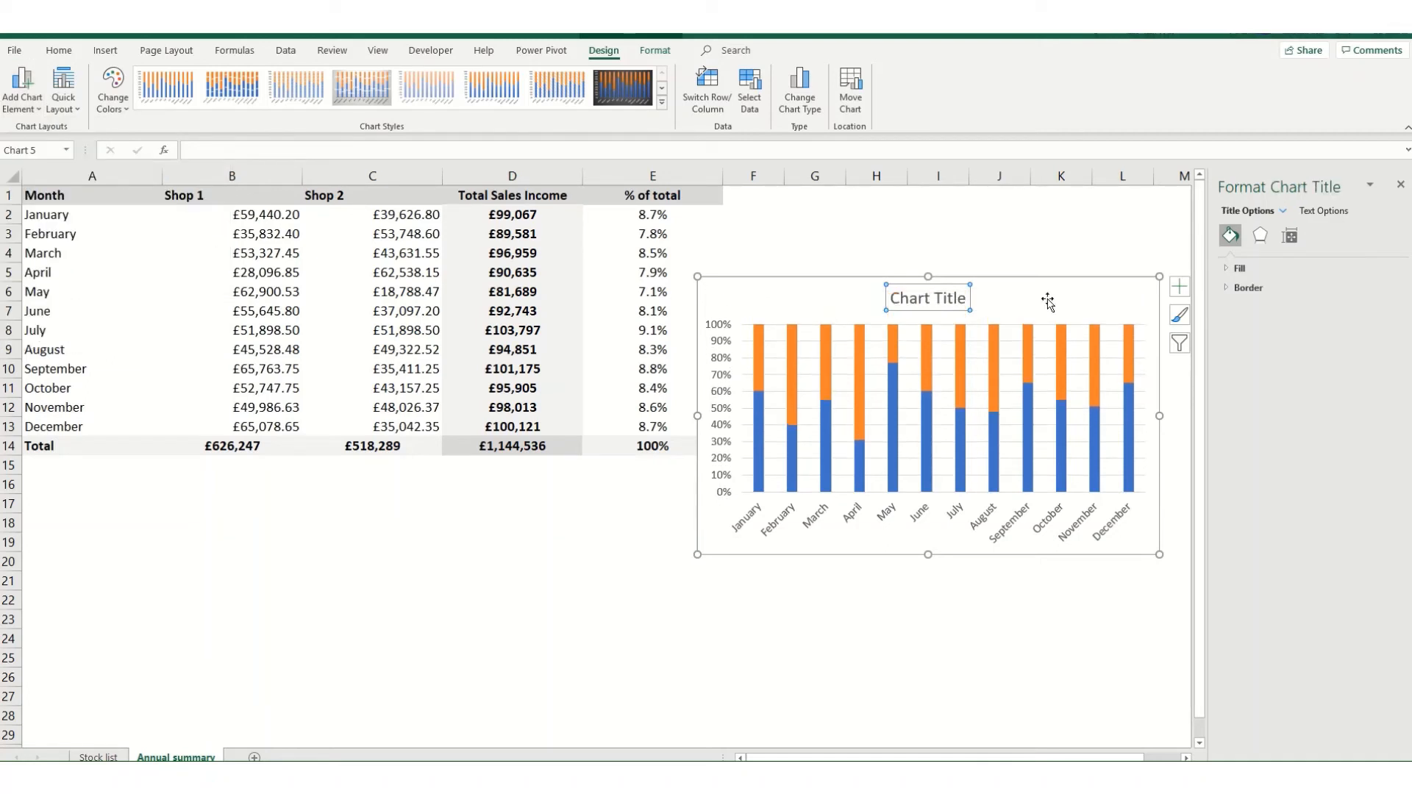
triple_click(912, 303)
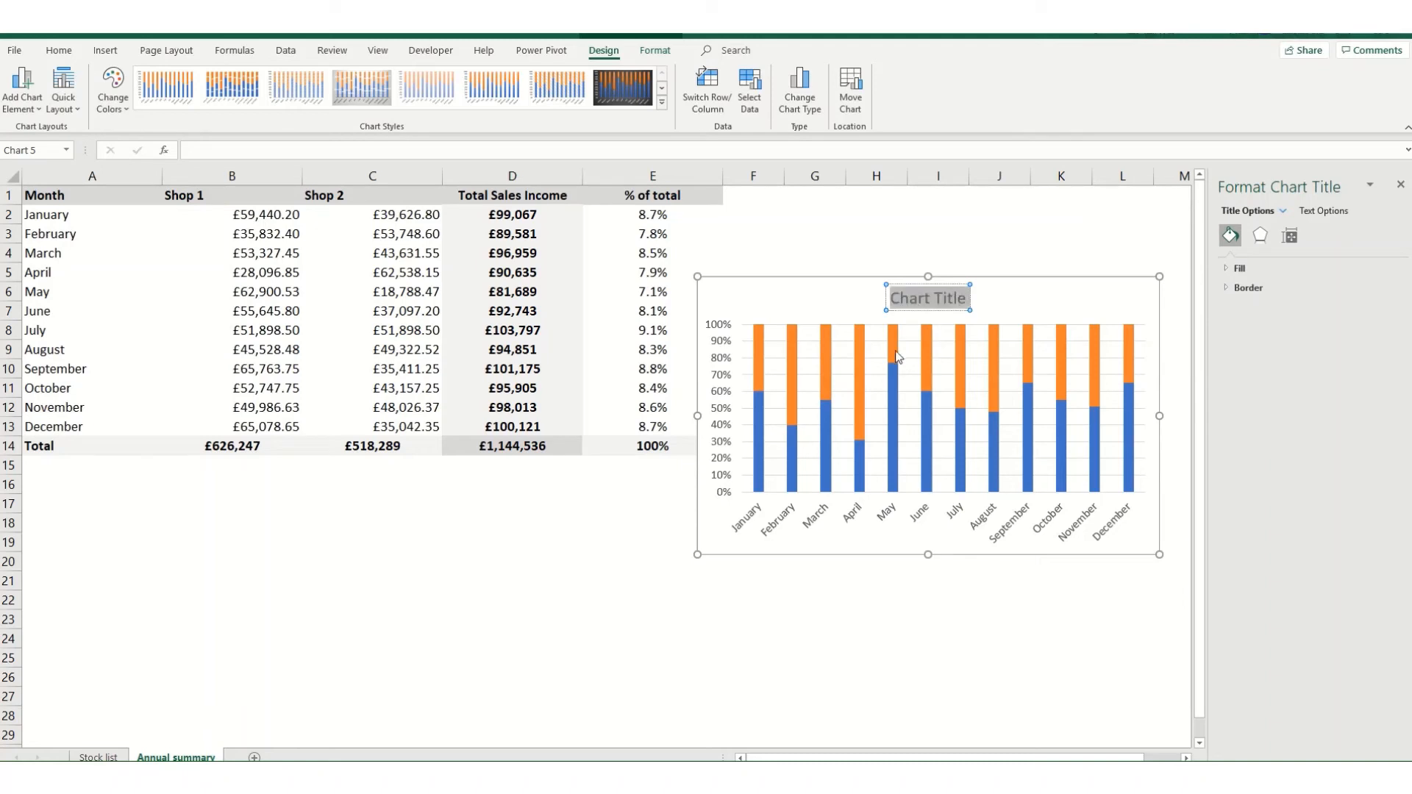
Review the chart's source data range, legend entries and category labels without changing them.
right_click(849, 314)
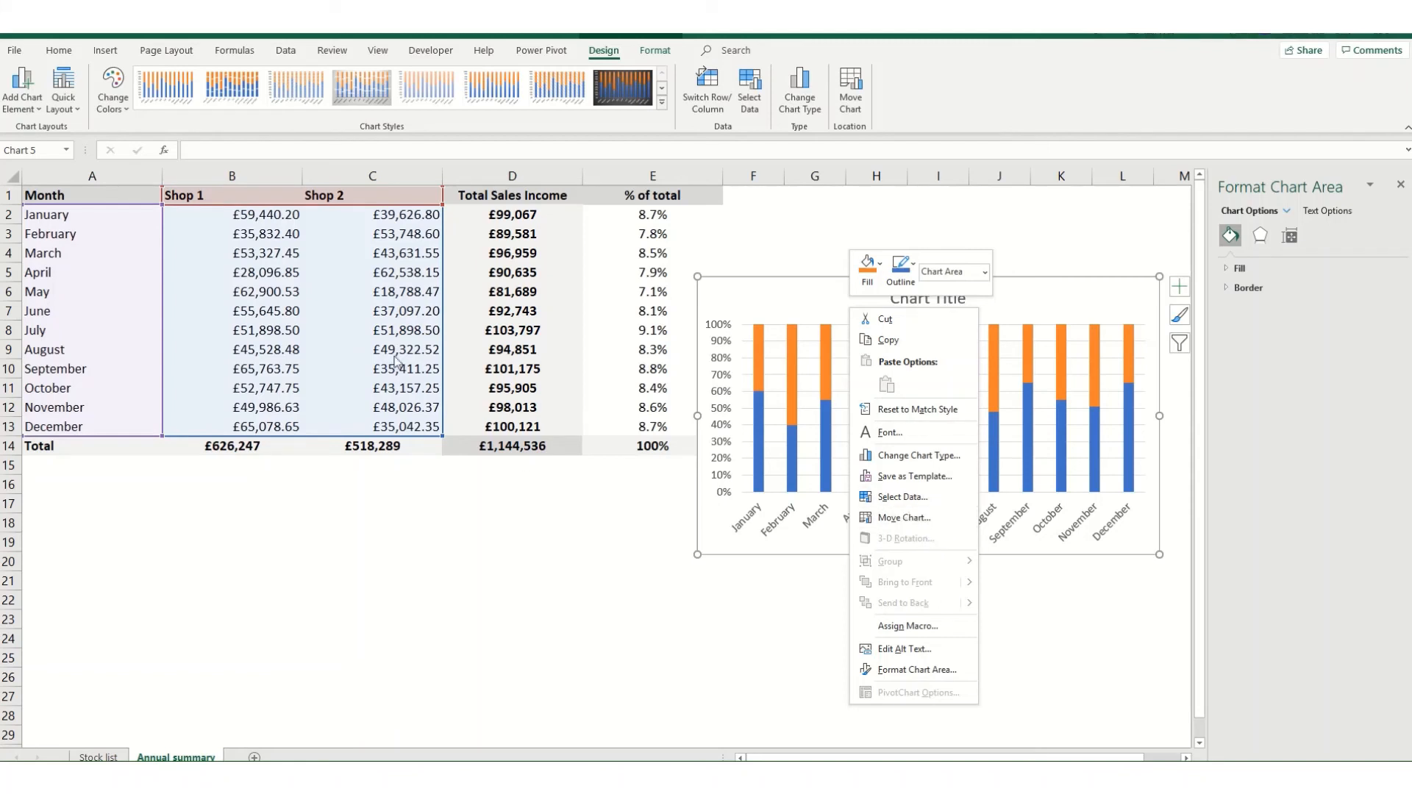
key("Escape")
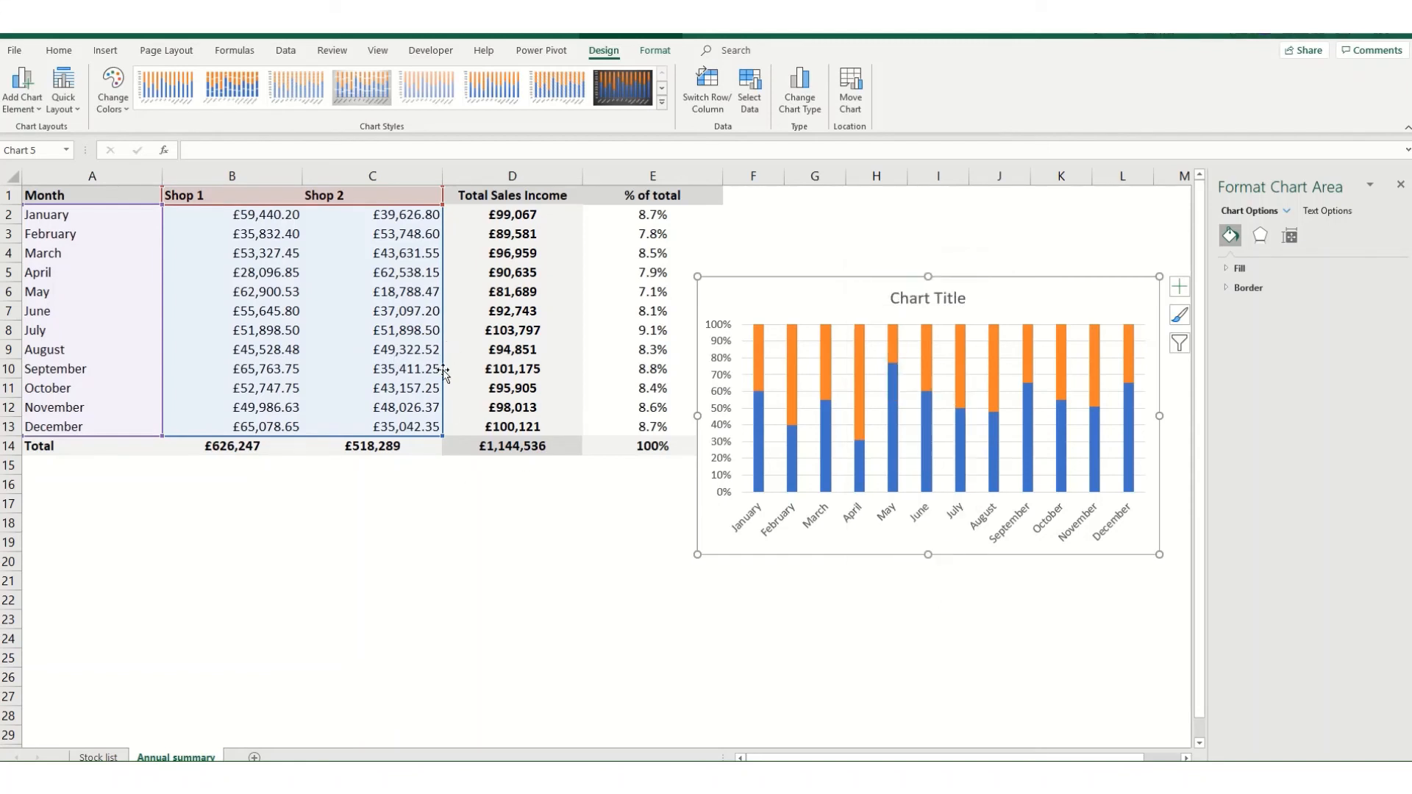
mouse_move(448, 372)
left_mouse_down()
mouse_move(489, 371)
mouse_move(421, 375)
left_mouse_up()
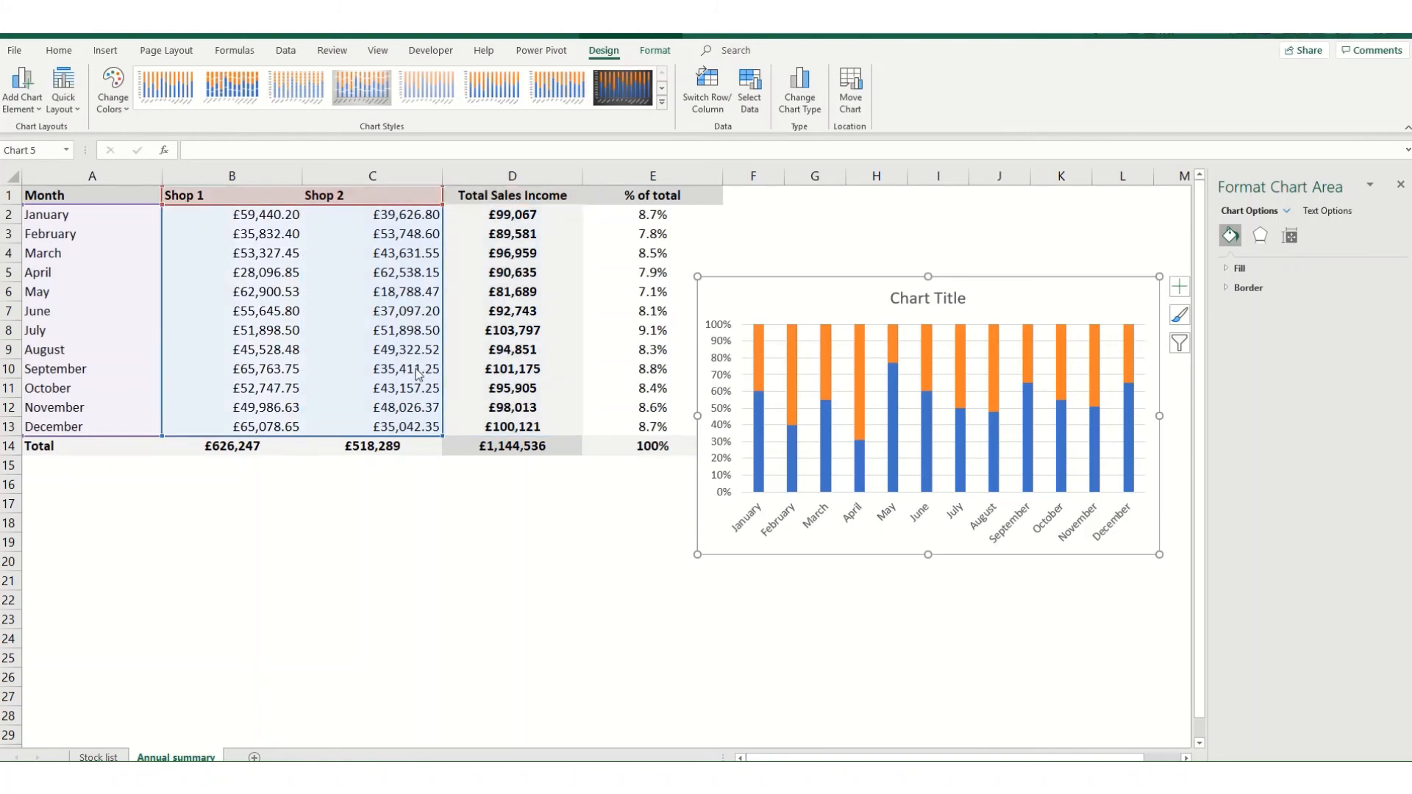
right_click(848, 310)
left_click(897, 500)
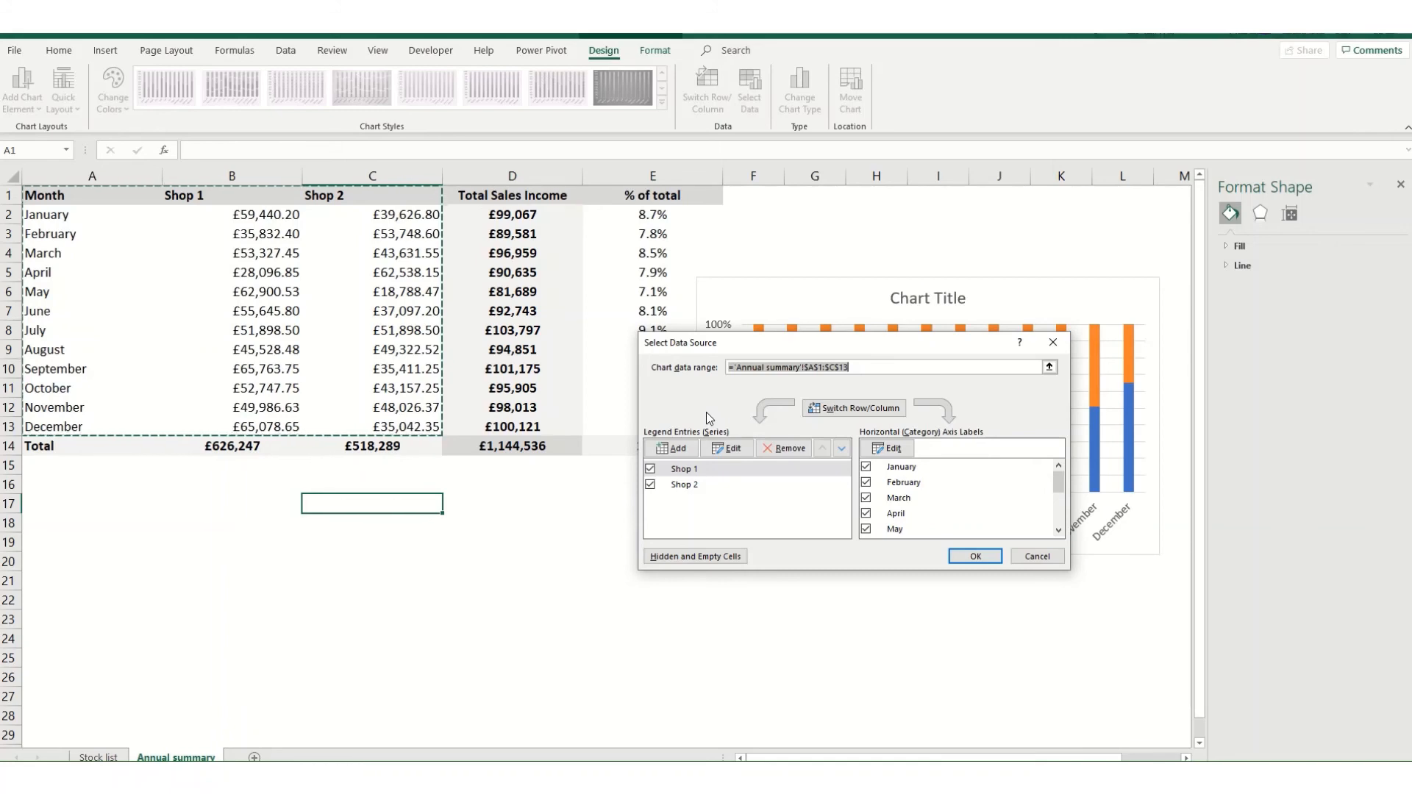
left_click(976, 556)
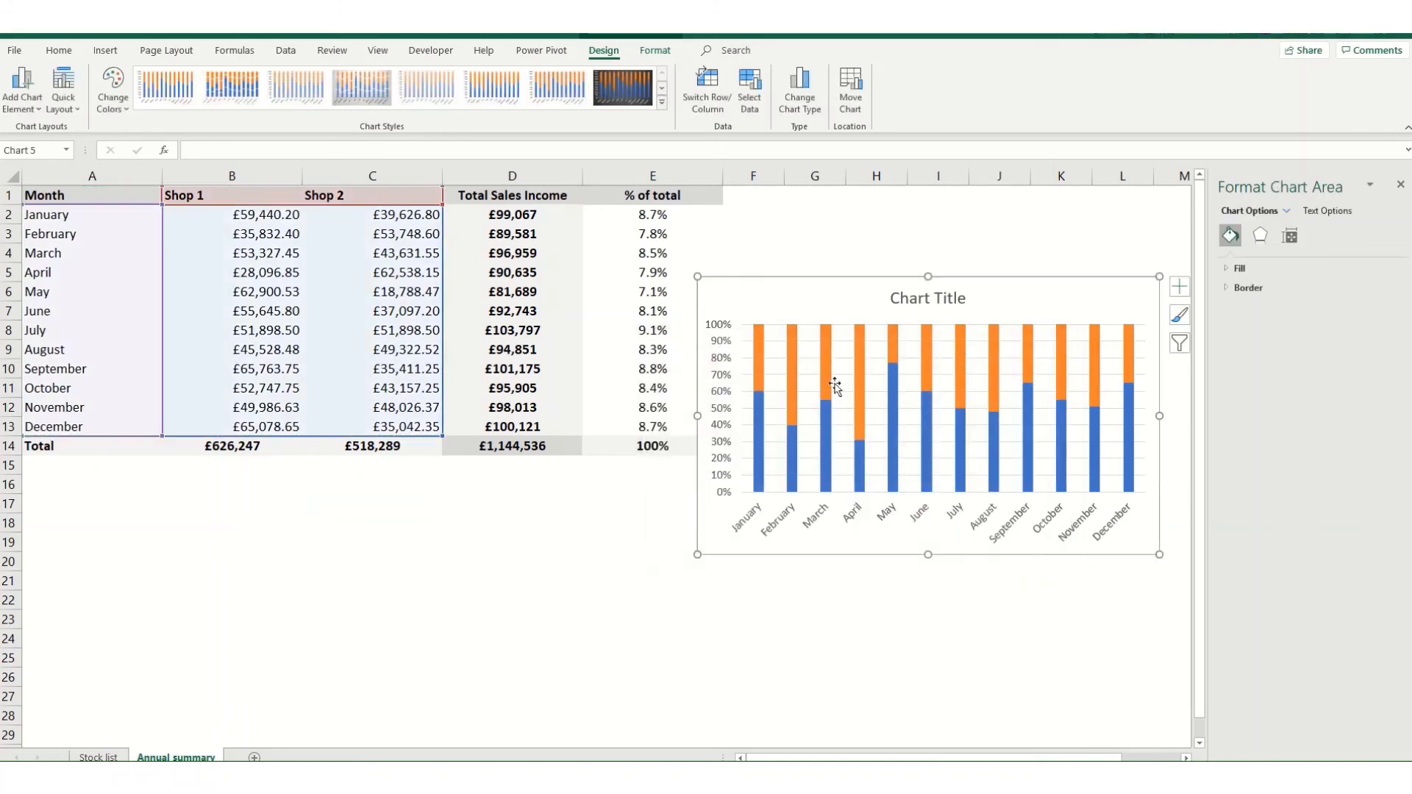
Change the chart type to Clustered Bar and extend the chart's height downward to about row 21.
left_click(800, 92)
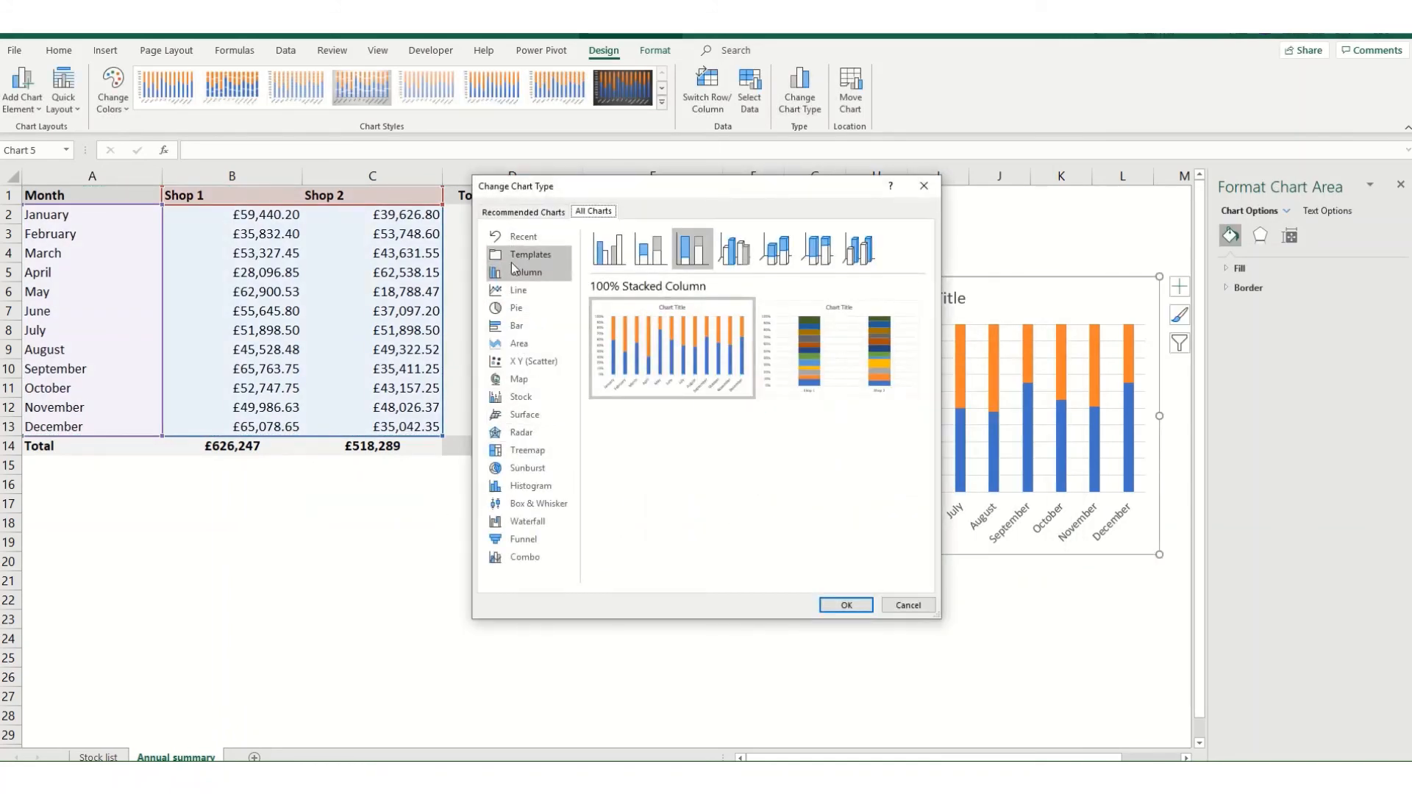
left_click(519, 325)
mouse_move(659, 333)
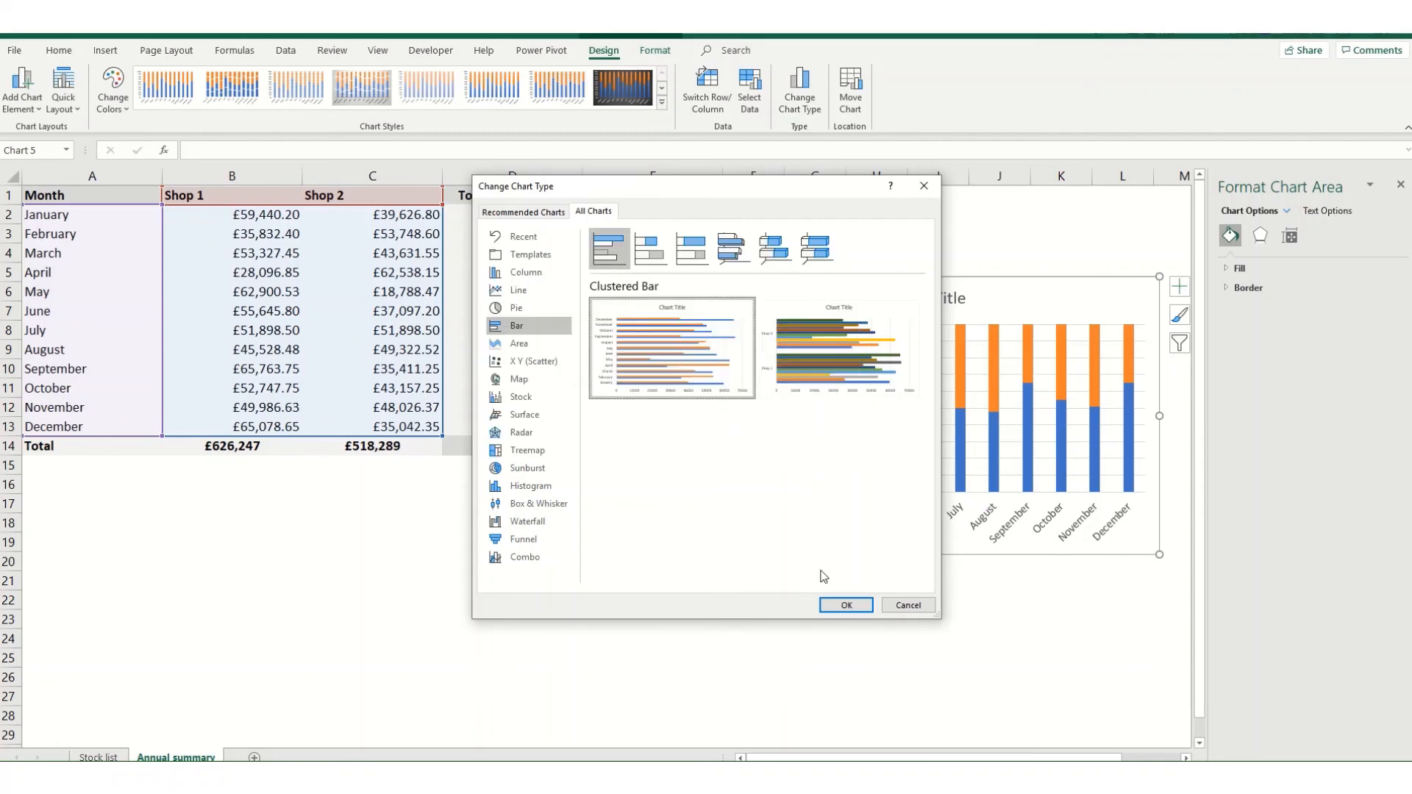
left_click(846, 606)
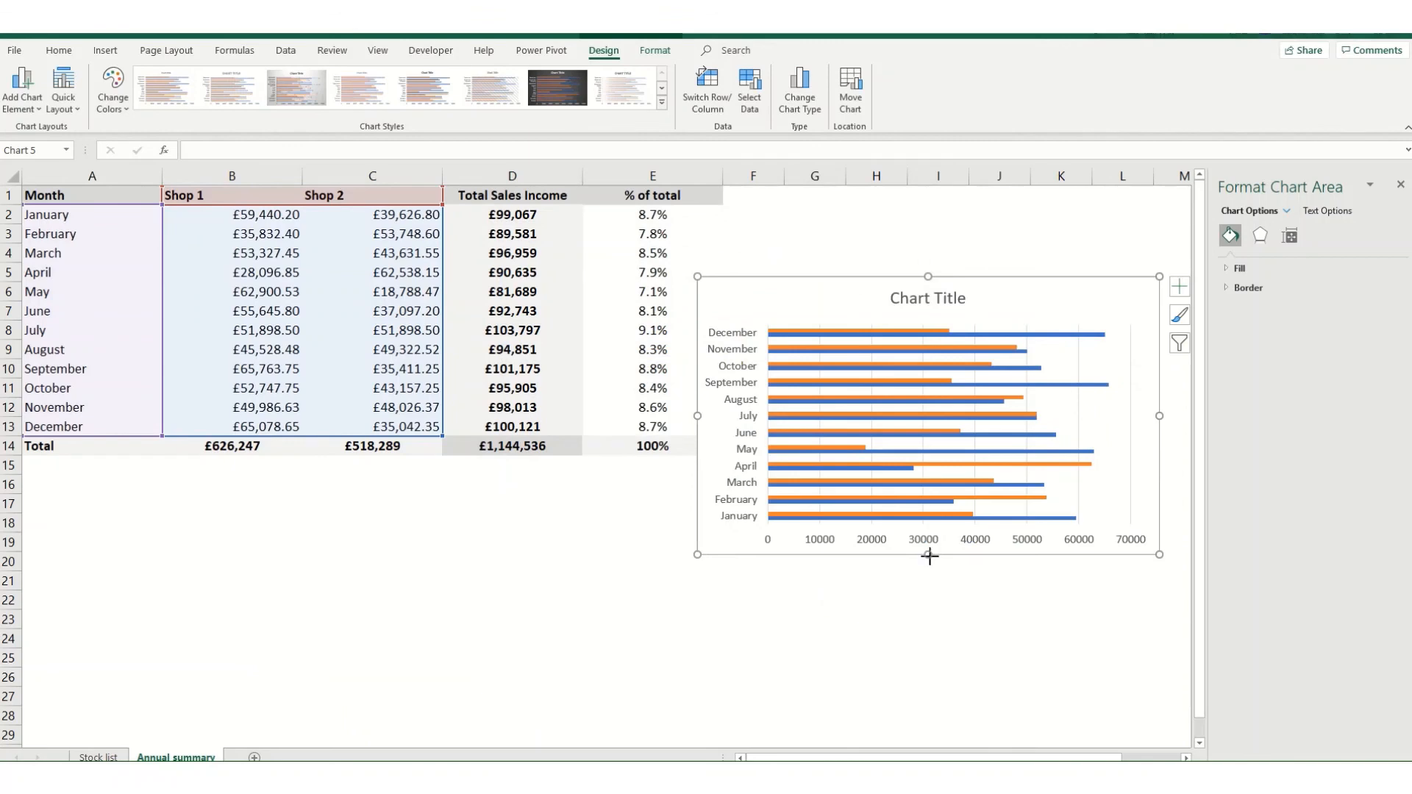
left_click_drag(928, 556, 926, 595)
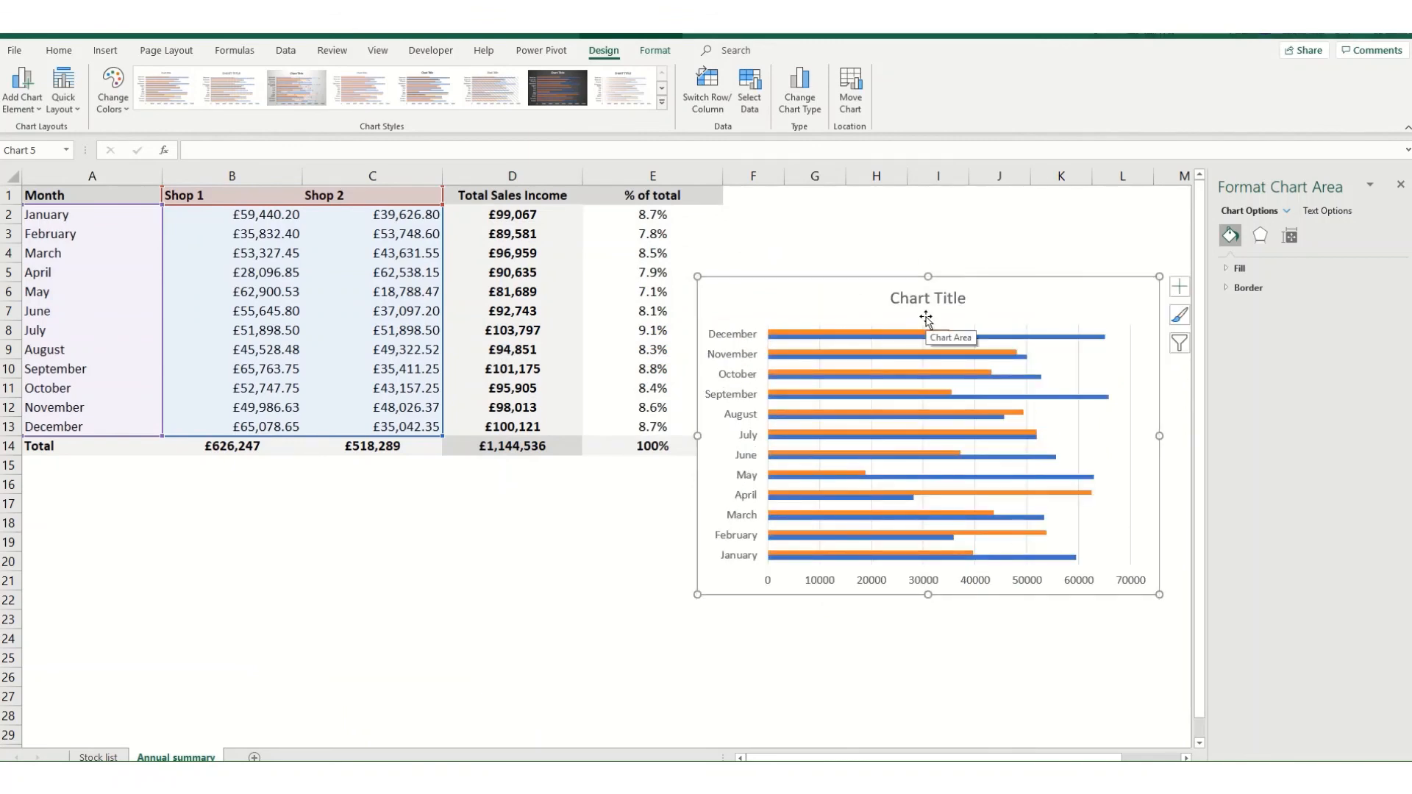